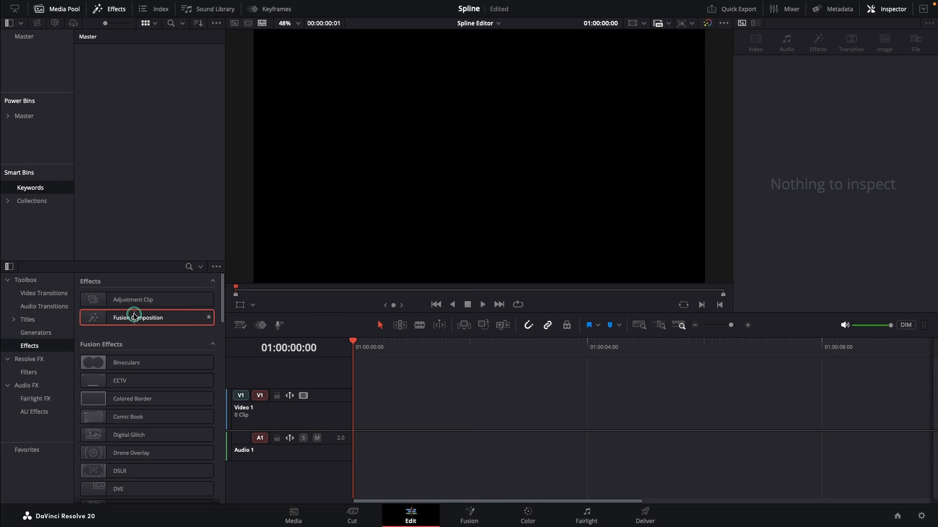
# - Place a Fusion Composition clip at the start of the Video 1 track and open it in the Fusion page
pyautogui.moveTo(136, 318); pyautogui.dragTo(357, 419)
pyautogui.rightClick(387, 413)
pyautogui.click(426, 352)
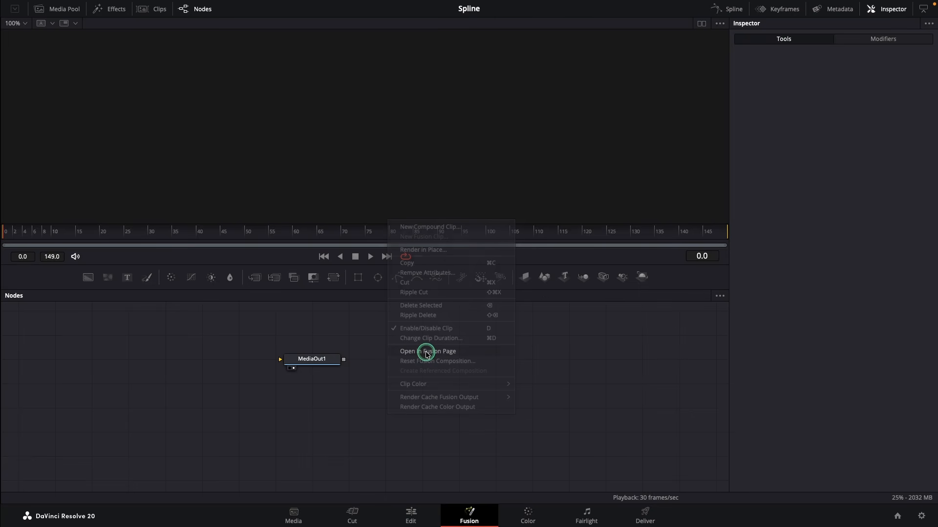
# - Add a Background node feeding MediaOut1, plus a second Background node masked by an Ellipse above it
pyautogui.moveTo(88, 277); pyautogui.dragTo(618, 445)
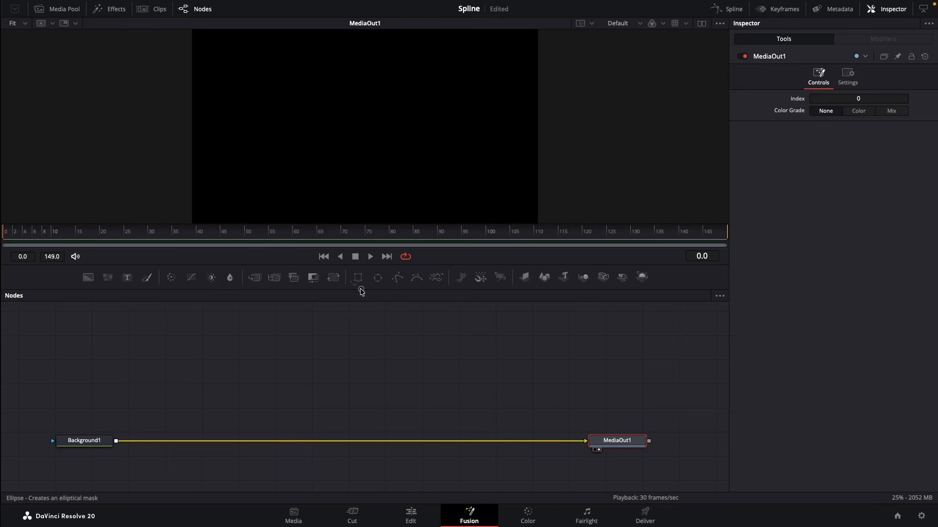
pyautogui.moveTo(377, 277); pyautogui.dragTo(188, 344)
pyautogui.moveTo(88, 277); pyautogui.dragTo(186, 372)
# - Set the Background2 color to near-white (0.945098 for red, green and blue) and merge it over Background1
pyautogui.click(839, 156)
pyautogui.moveTo(801, 172); pyautogui.dragTo(709, 174)
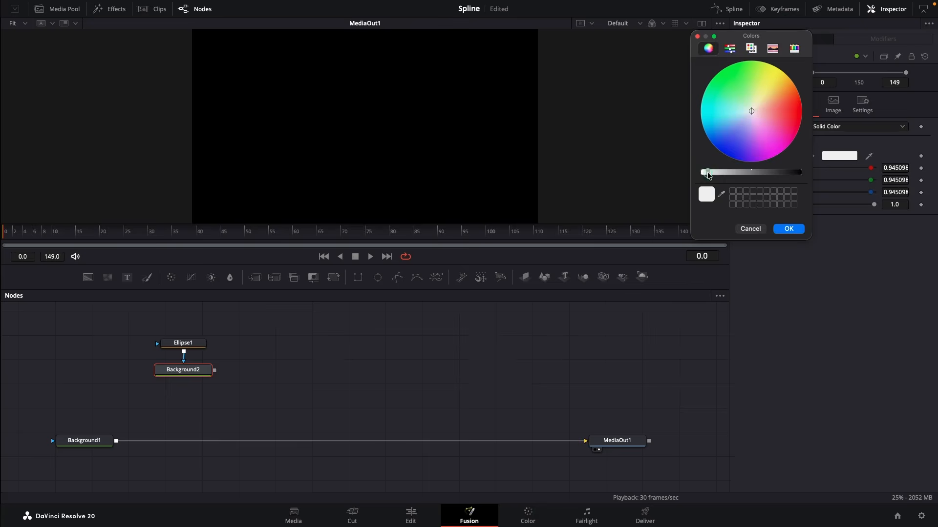
pyautogui.click(787, 229)
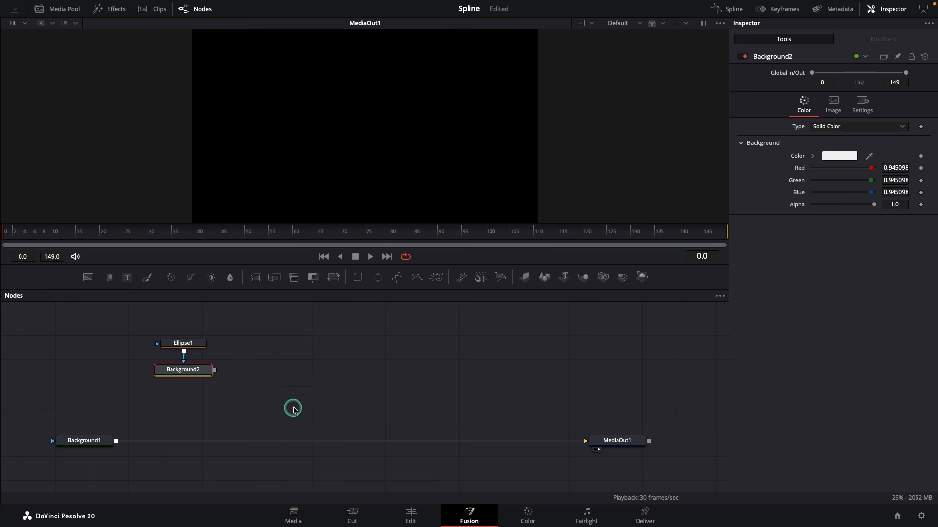
pyautogui.moveTo(215, 371); pyautogui.dragTo(117, 441)
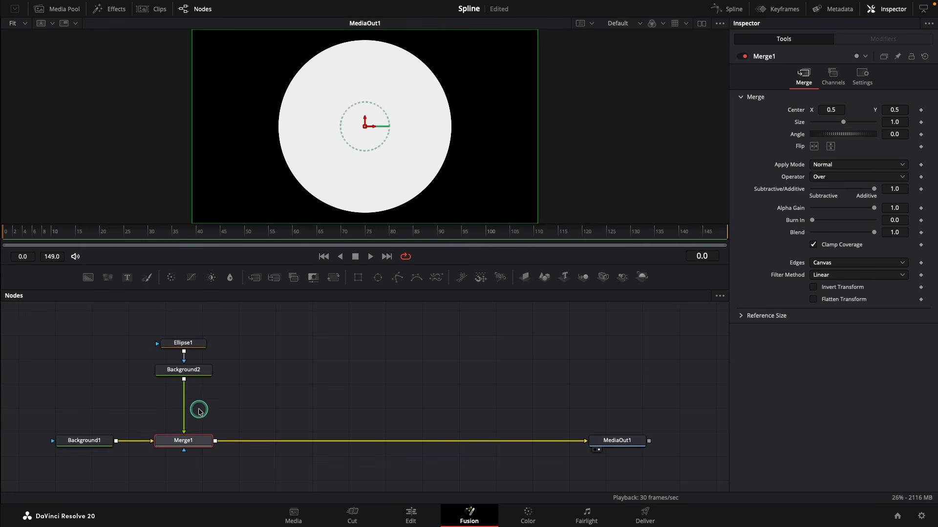
# - Shrink the Ellipse1 mask to a small dot about 0.025 in width and height
pyautogui.click(187, 344)
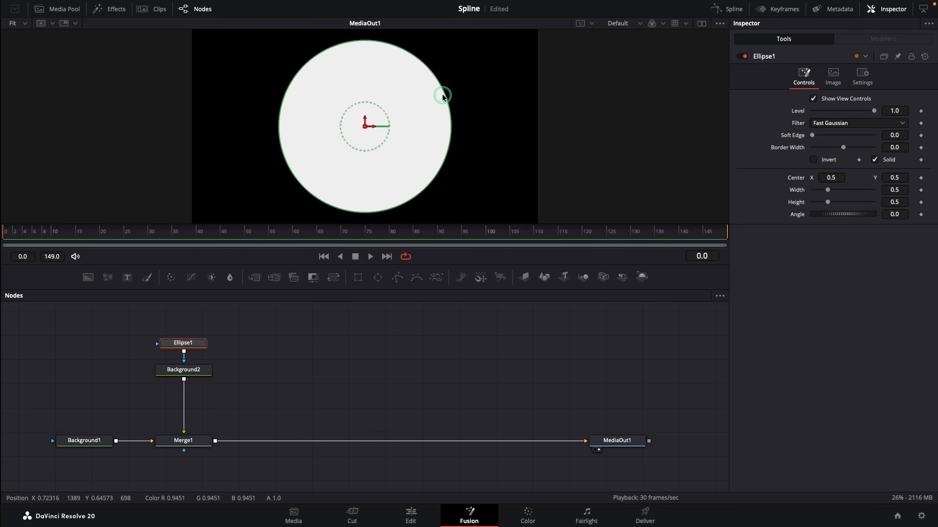
pyautogui.moveTo(442, 96); pyautogui.dragTo(365, 150)
pyautogui.click(330, 357)
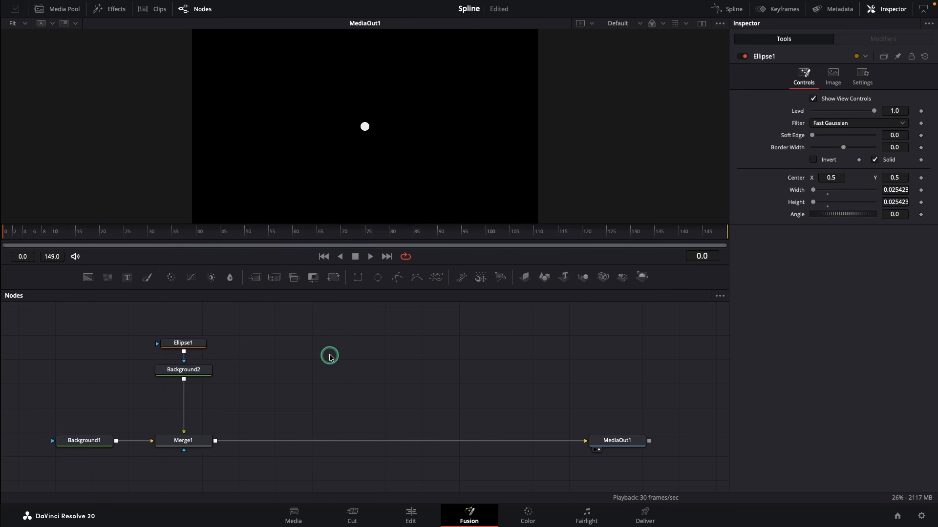
# - Keyframe Ellipse1's Center at frame 0 and raise its Center Y to 0.58 at frame 18
pyautogui.click(183, 343)
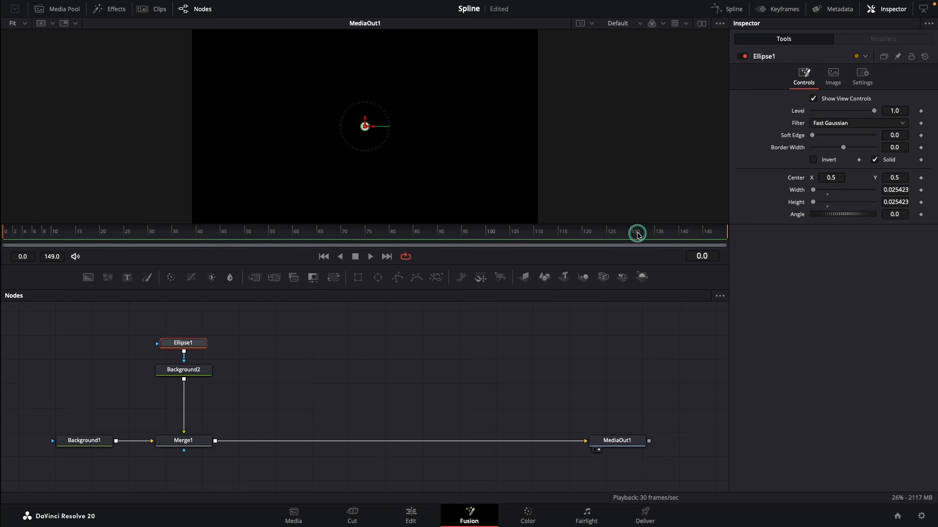
pyautogui.click(921, 179)
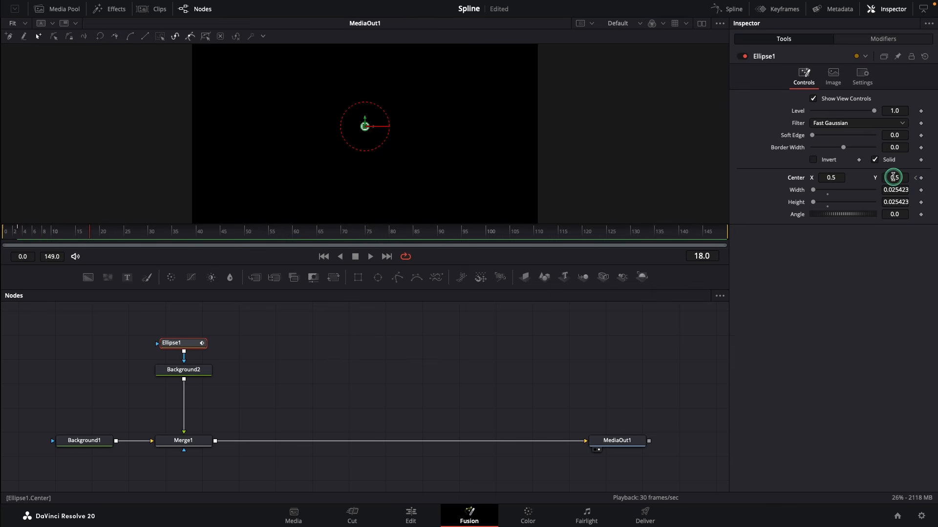
pyautogui.moveTo(893, 177); pyautogui.dragTo(919, 181)
# - Play back the dot's movement from the start of the composition a few times
pyautogui.click(369, 259)
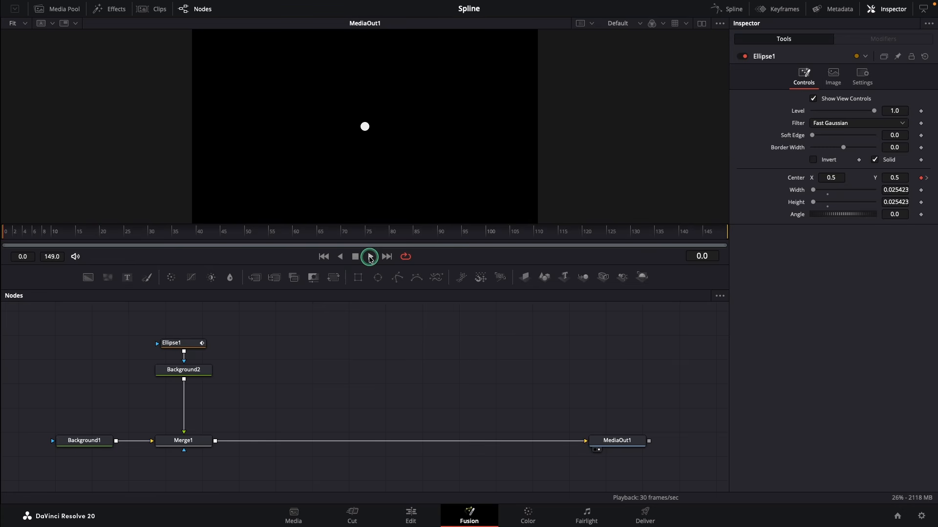
pyautogui.click(323, 258)
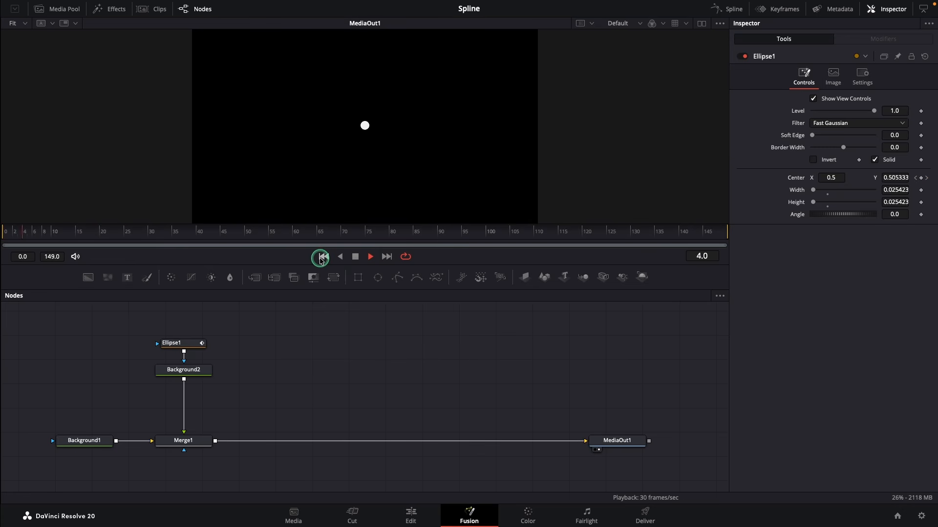
pyautogui.click(321, 258)
pyautogui.click(321, 259)
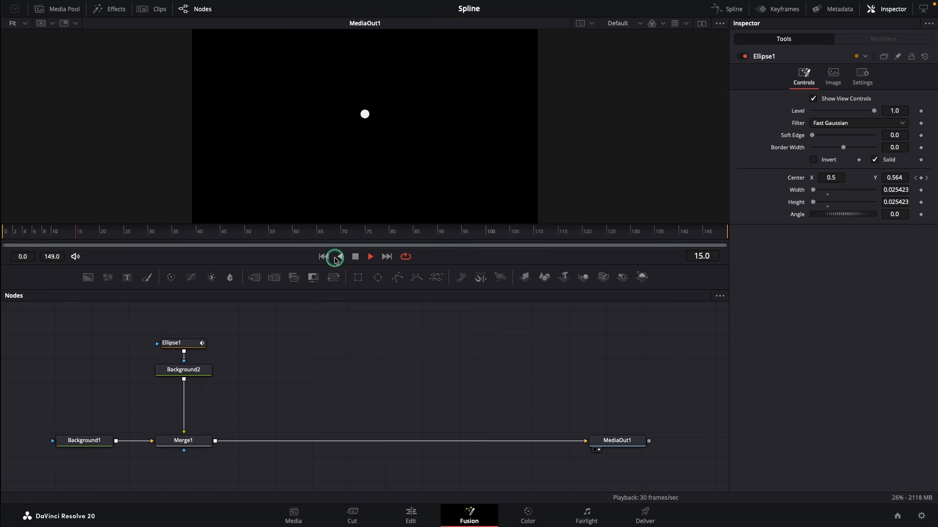
# - Open the Spline editor for the Ellipse1 node and widen it slightly
pyautogui.click(178, 343)
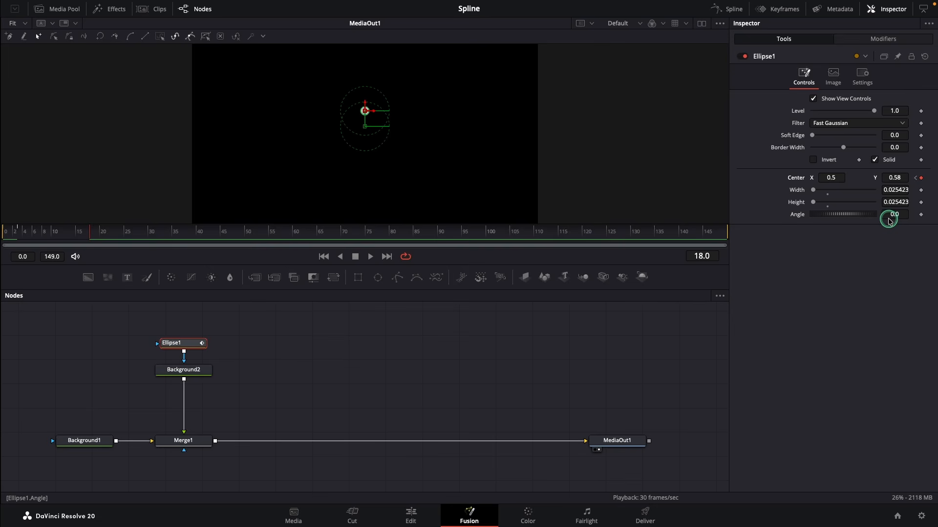
pyautogui.rightClick(180, 343)
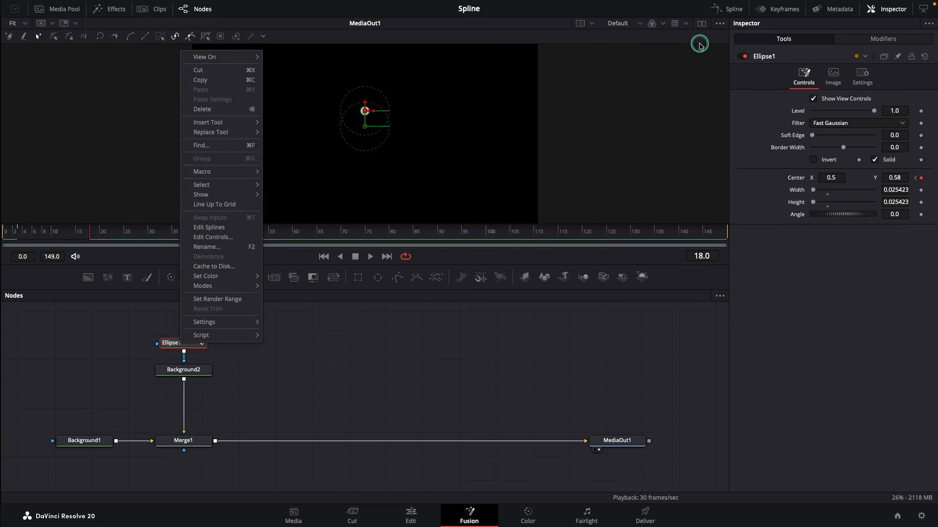
pyautogui.click(728, 8)
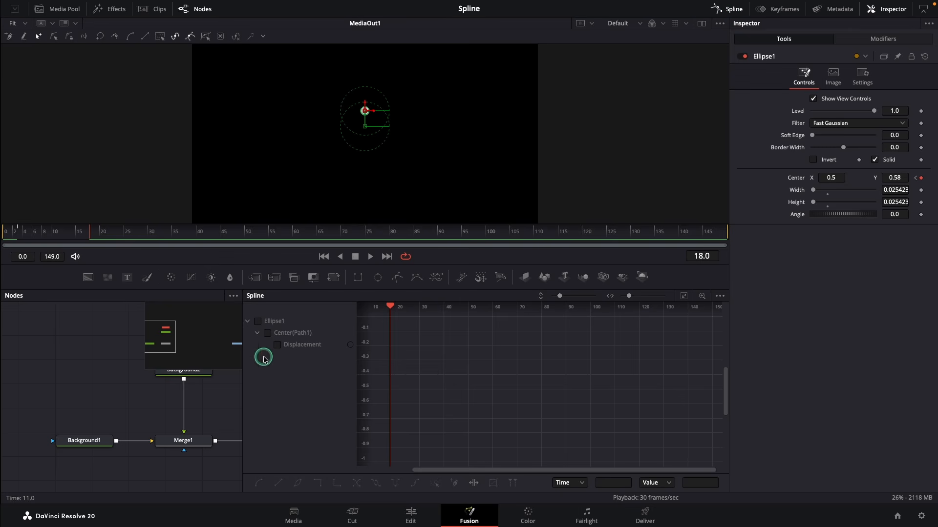
pyautogui.moveTo(241, 360); pyautogui.dragTo(228, 376)
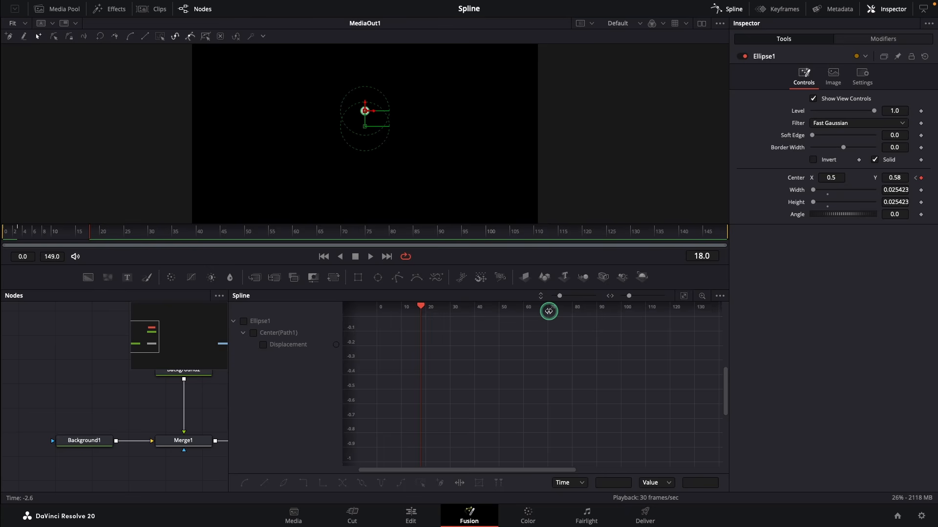
# - Display the Displacement curve of Ellipse1's Center path in the spline graph
pyautogui.click(233, 323)
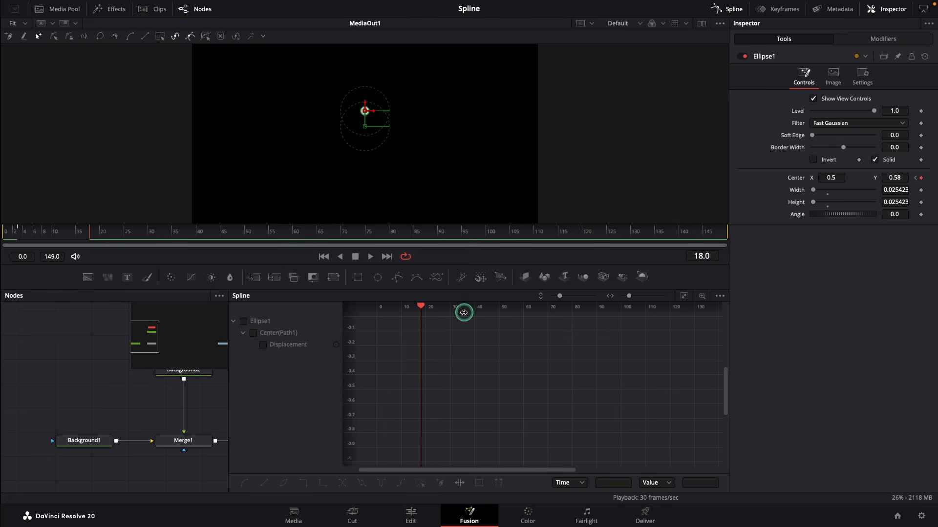
pyautogui.click(263, 345)
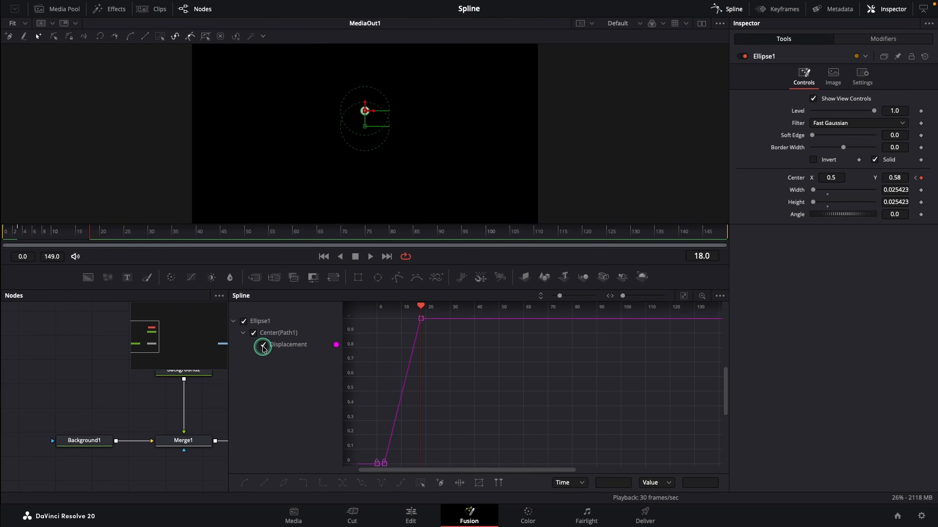
pyautogui.click(261, 360)
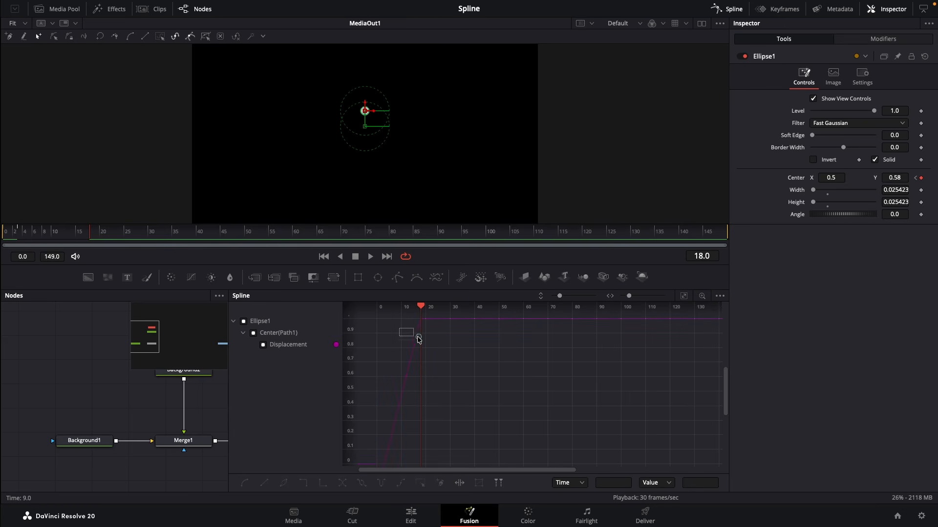
# - Expand the Text1 entry in the SPLINE title example and display all of its animation curves
pyautogui.click(263, 345)
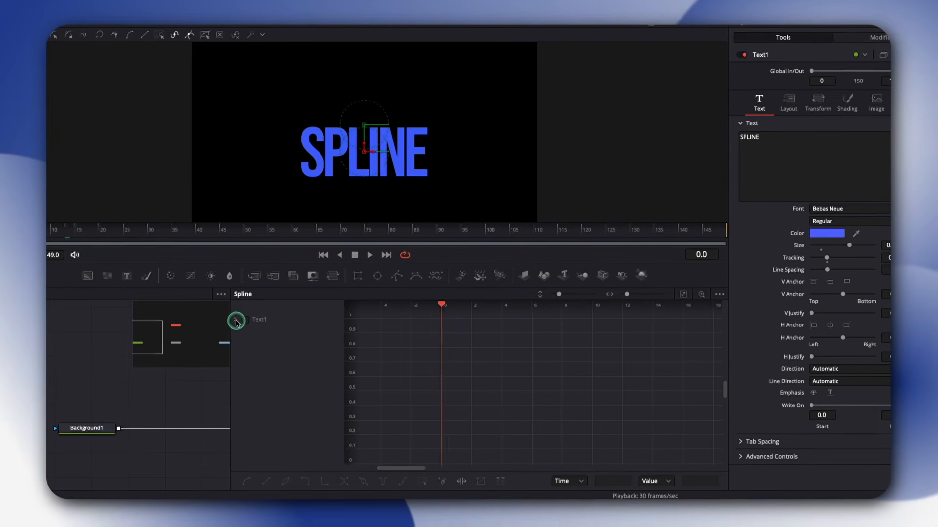
pyautogui.click(261, 361)
pyautogui.click(247, 319)
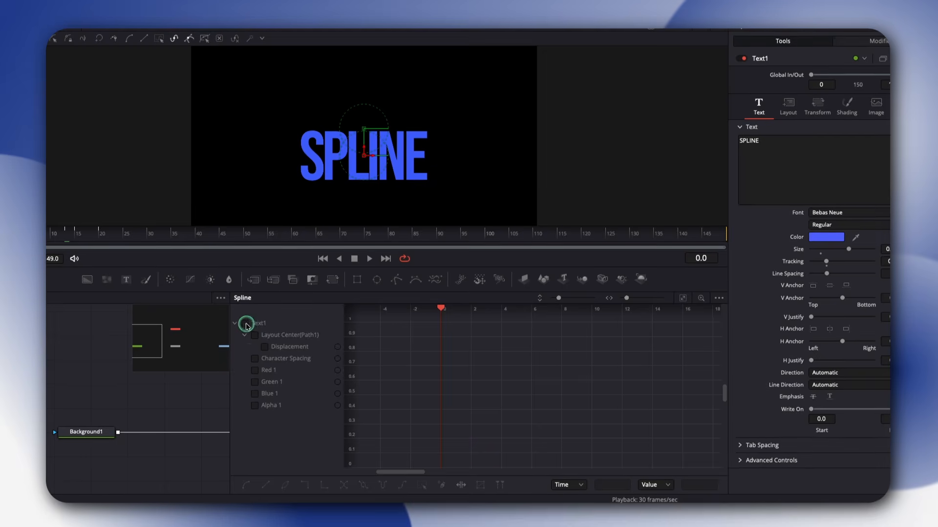
pyautogui.click(429, 348)
pyautogui.click(520, 379)
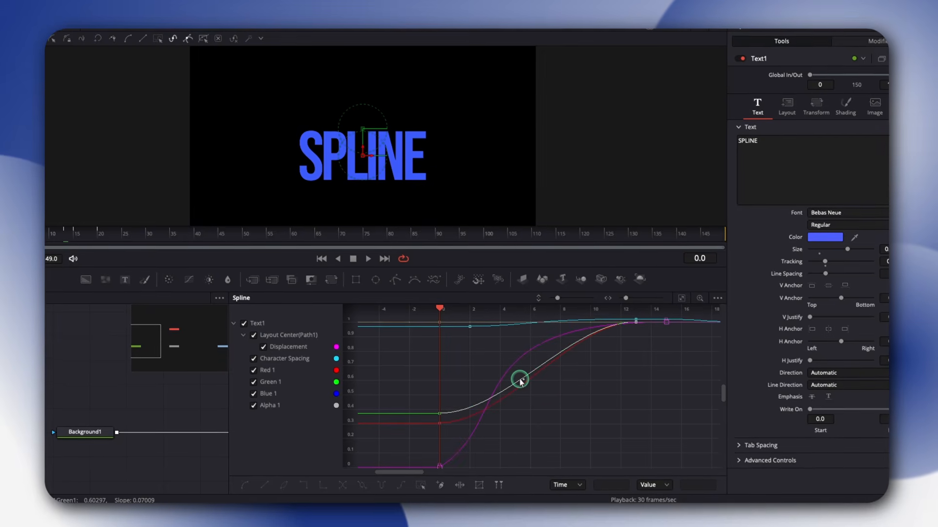
# - Isolate Text1's Character Spacing curve, fit it to the graph, and switch to the Red 1 curve
pyautogui.click(245, 320)
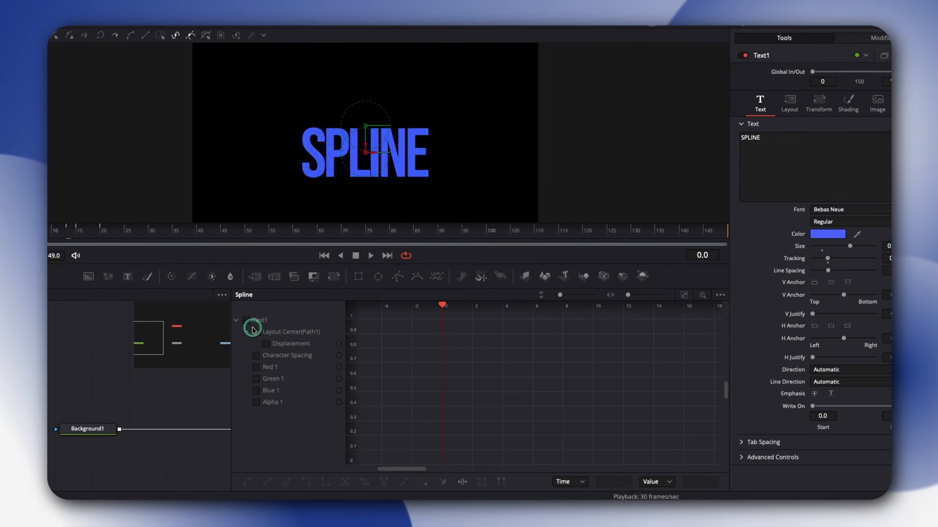
pyautogui.click(255, 357)
pyautogui.click(683, 296)
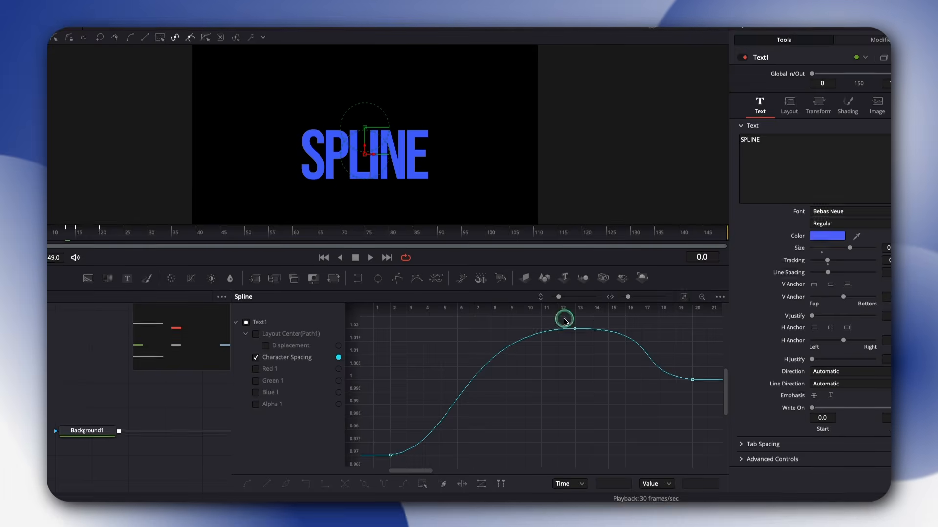
pyautogui.click(255, 357)
pyautogui.click(256, 369)
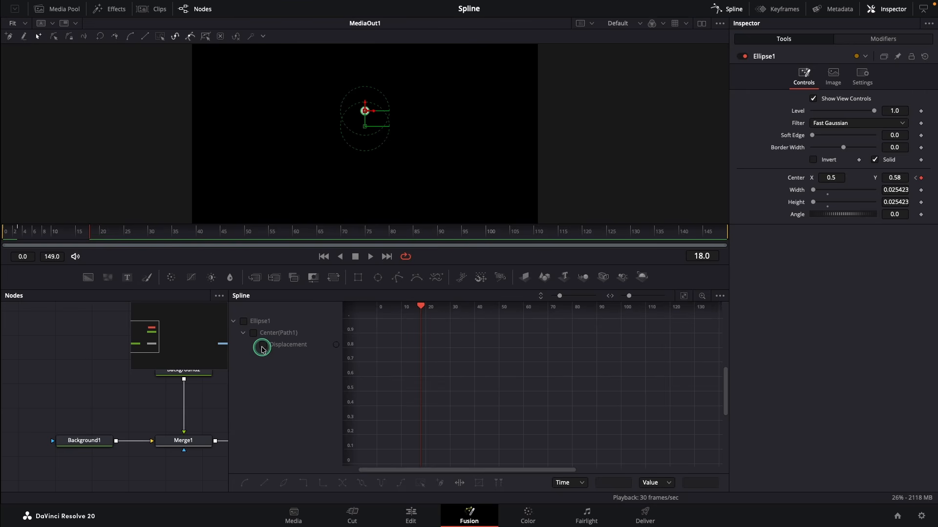
# - Display Ellipse1's Displacement curve again and color it green
pyautogui.click(263, 347)
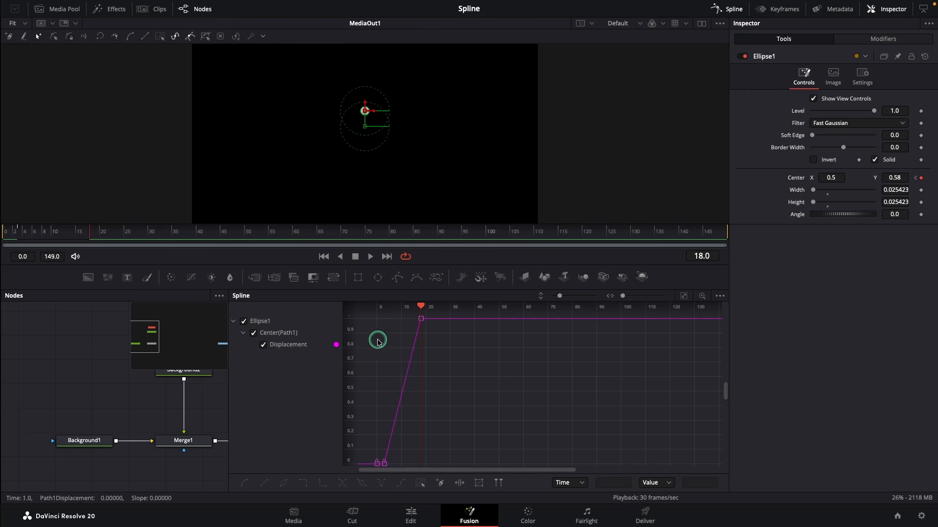
pyautogui.click(336, 344)
pyautogui.click(740, 84)
pyautogui.click(788, 229)
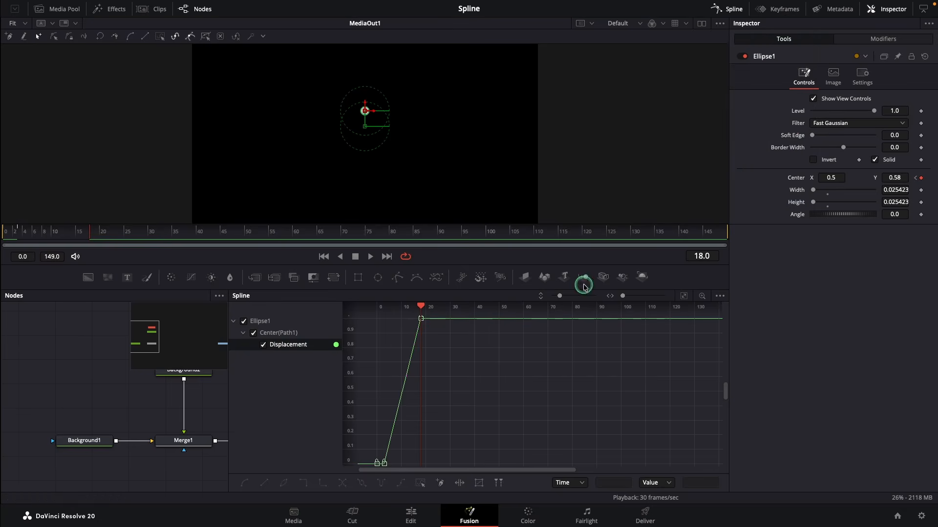
# - Change the Displacement curve's color to yellow
pyautogui.rightClick(294, 344)
pyautogui.click(323, 408)
pyautogui.click(771, 81)
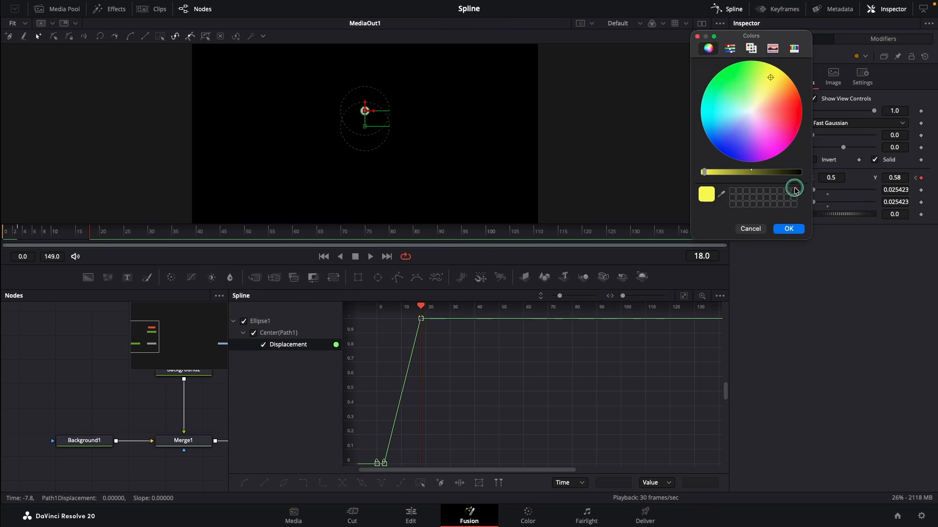
pyautogui.click(789, 228)
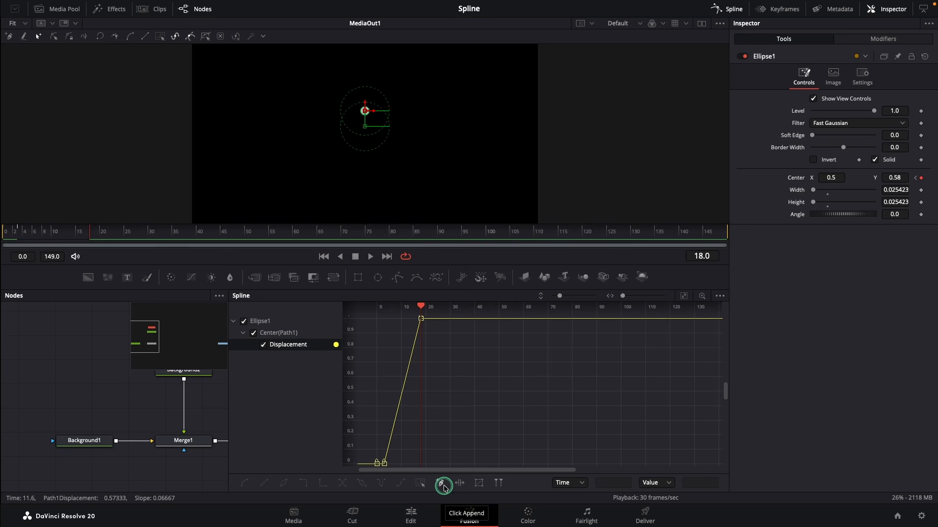
# - Review the time and value modes and the Spline editor's display options, and fit the whole Displacement curve in the graph
pyautogui.click(588, 485)
pyautogui.click(669, 483)
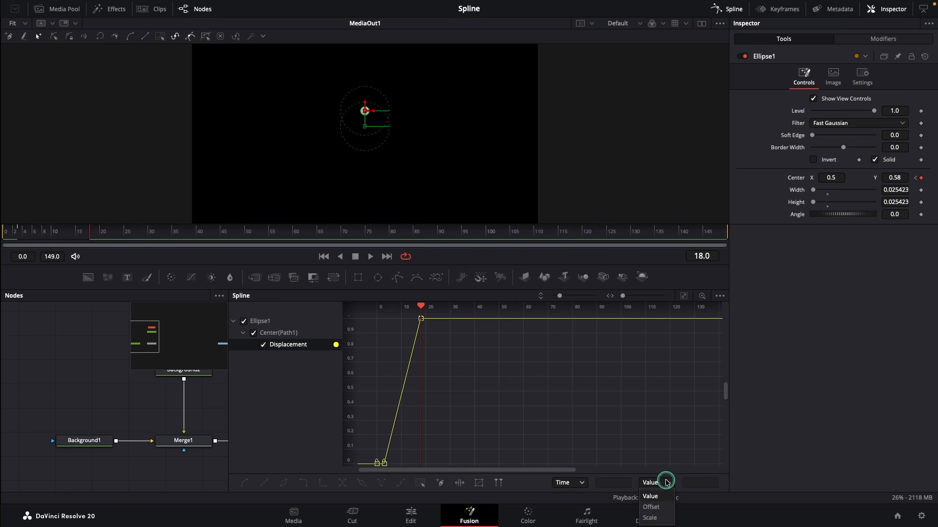
pyautogui.moveTo(561, 296); pyautogui.dragTo(563, 297)
pyautogui.moveTo(623, 296); pyautogui.dragTo(618, 299)
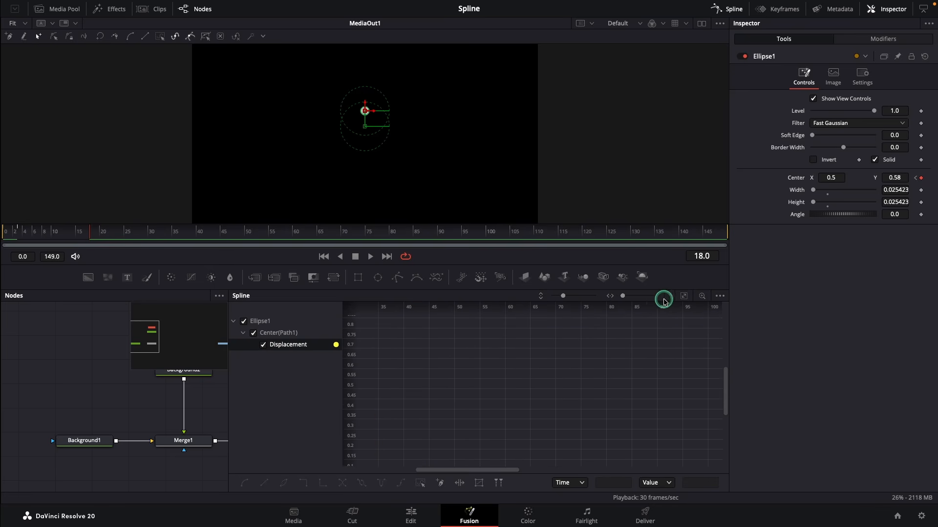
pyautogui.click(685, 297)
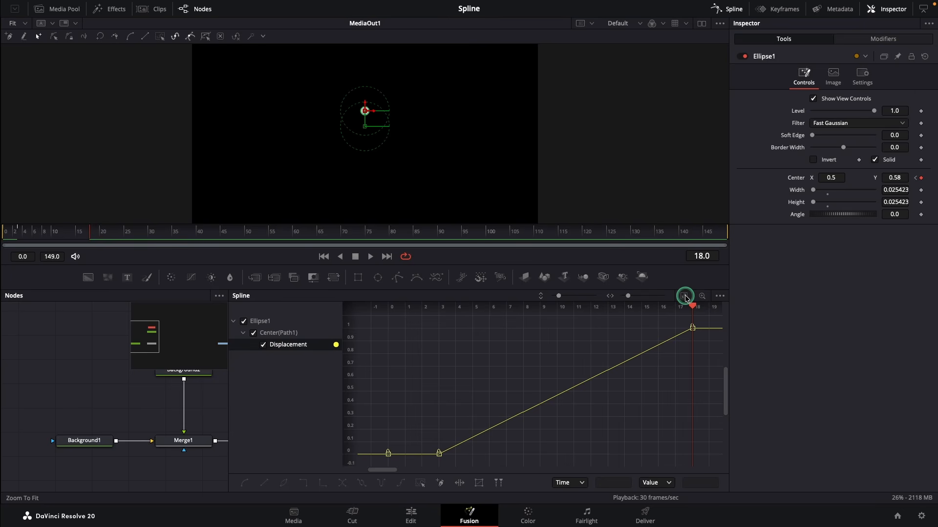
pyautogui.click(721, 297)
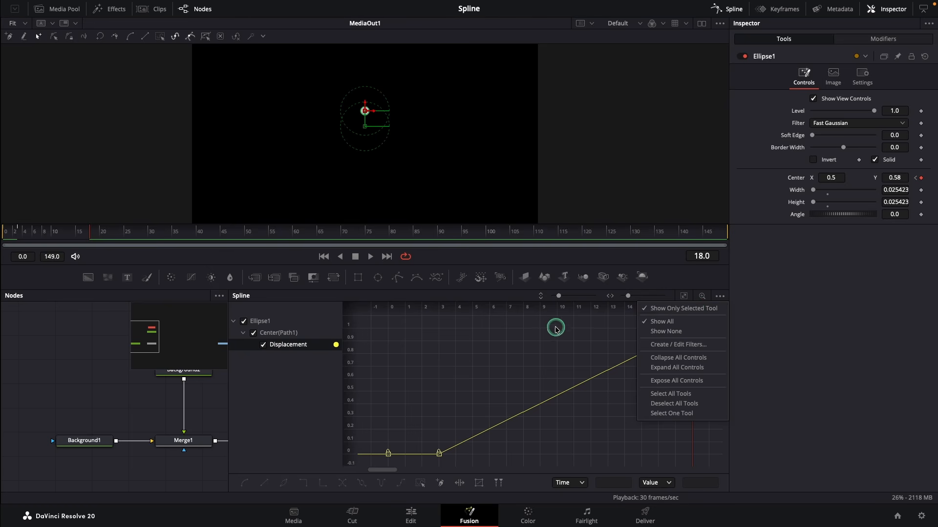
pyautogui.click(508, 333)
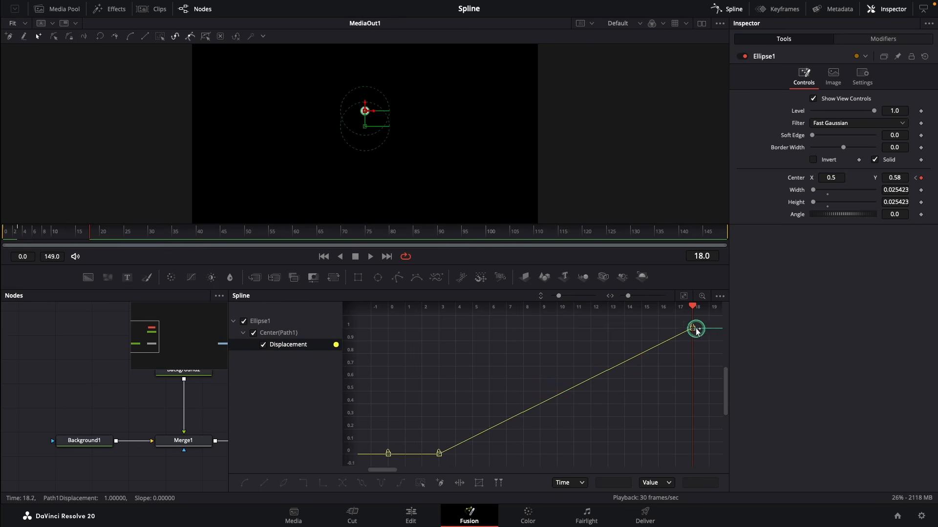
# - Smooth the Displacement curve between the keyframes at frames 3 and 18 and play the animation from the start
pyautogui.moveTo(704, 324); pyautogui.dragTo(423, 461)
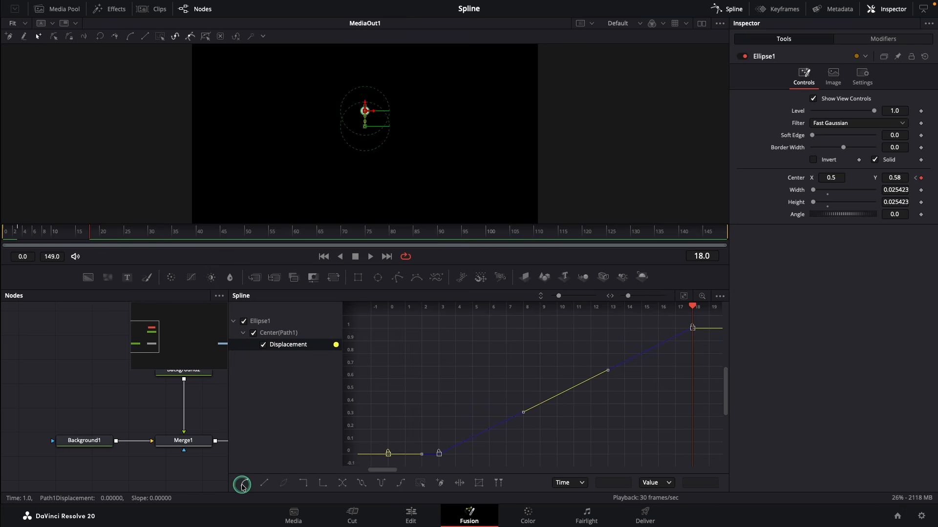
pyautogui.click(241, 485)
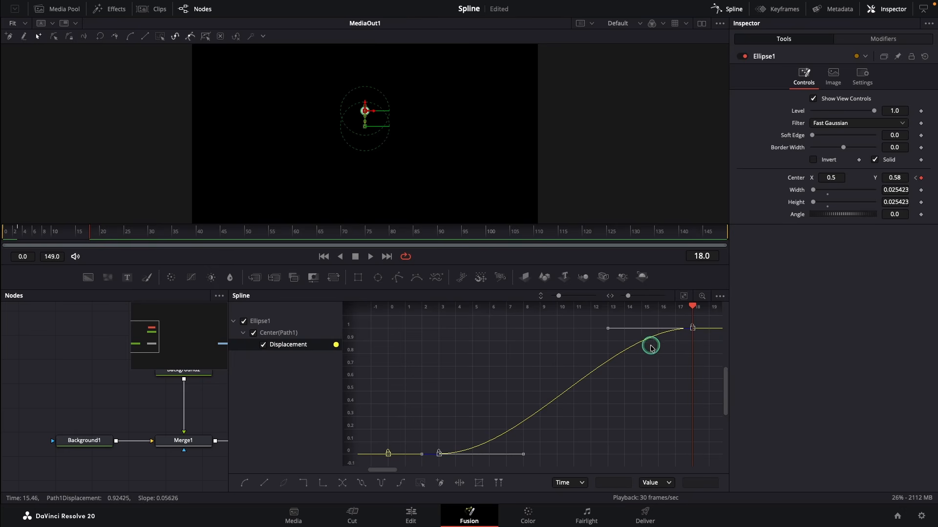
pyautogui.click(327, 256)
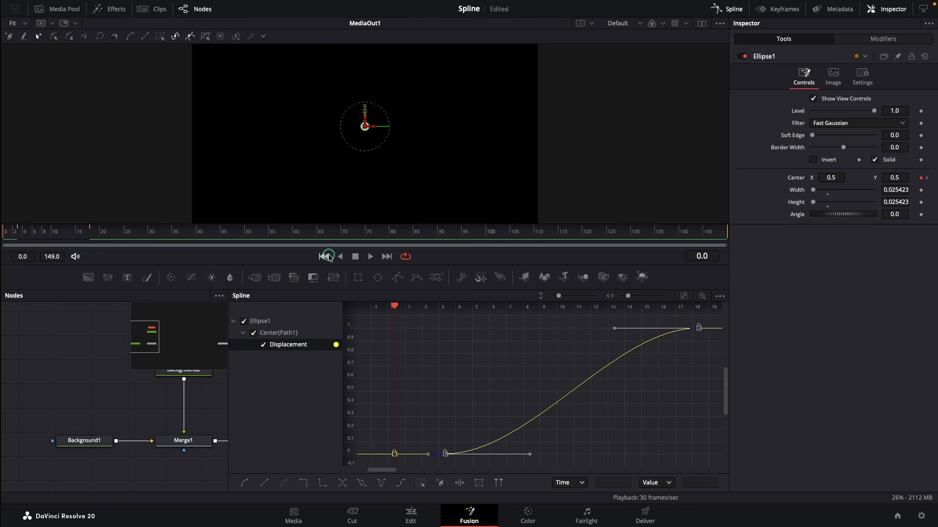
pyautogui.click(371, 256)
pyautogui.click(324, 257)
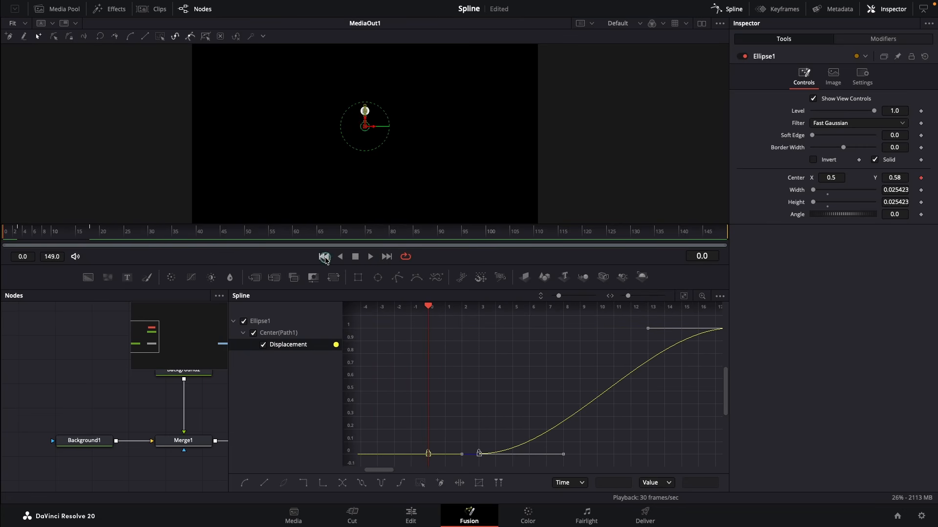
pyautogui.click(356, 257)
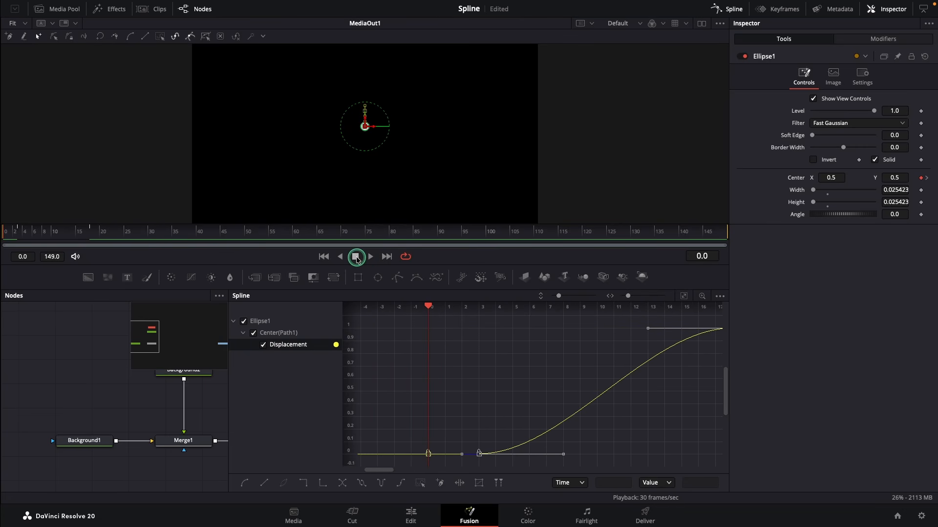
pyautogui.click(683, 296)
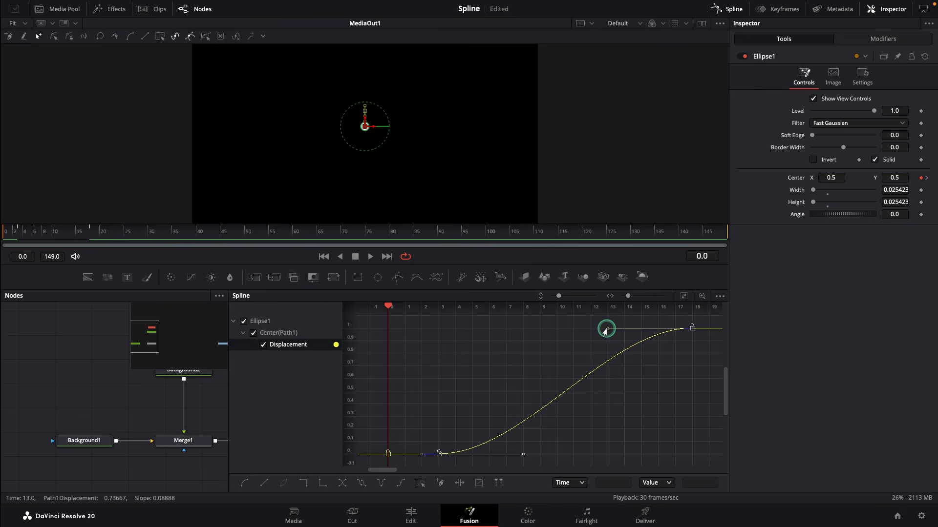
# - Reshape the curve by moving the frame 18 handle to about frame 3 and the frame 3 handle to about frame 5, and preview the motion
pyautogui.moveTo(605, 332); pyautogui.dragTo(438, 333)
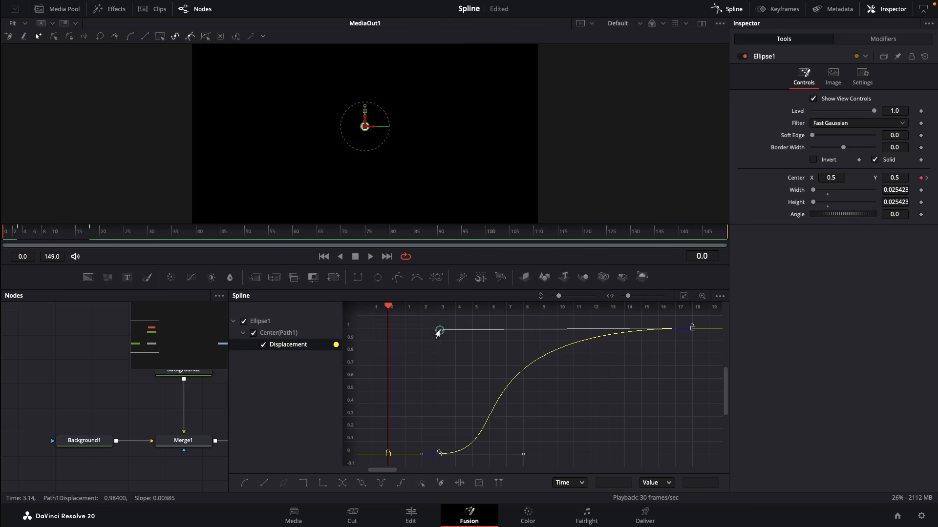
pyautogui.moveTo(523, 455); pyautogui.dragTo(473, 422)
pyautogui.click(368, 257)
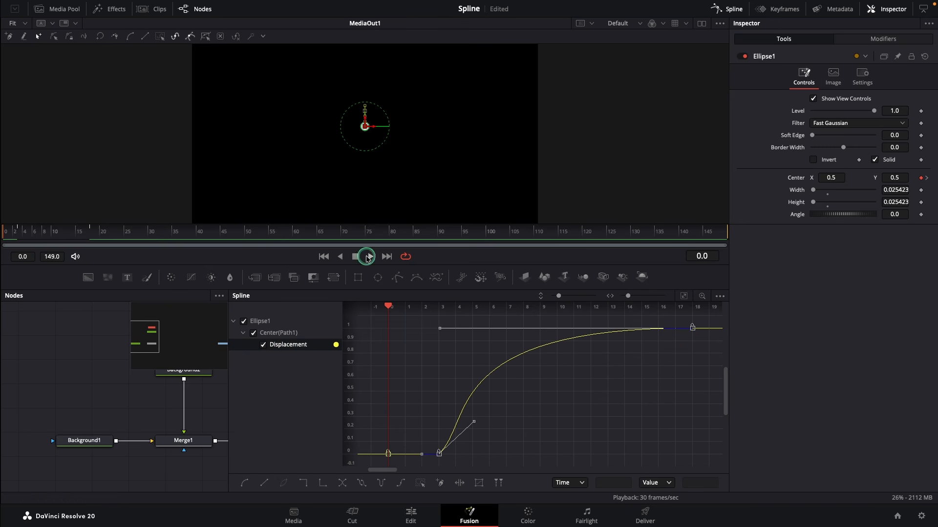
pyautogui.click(324, 257)
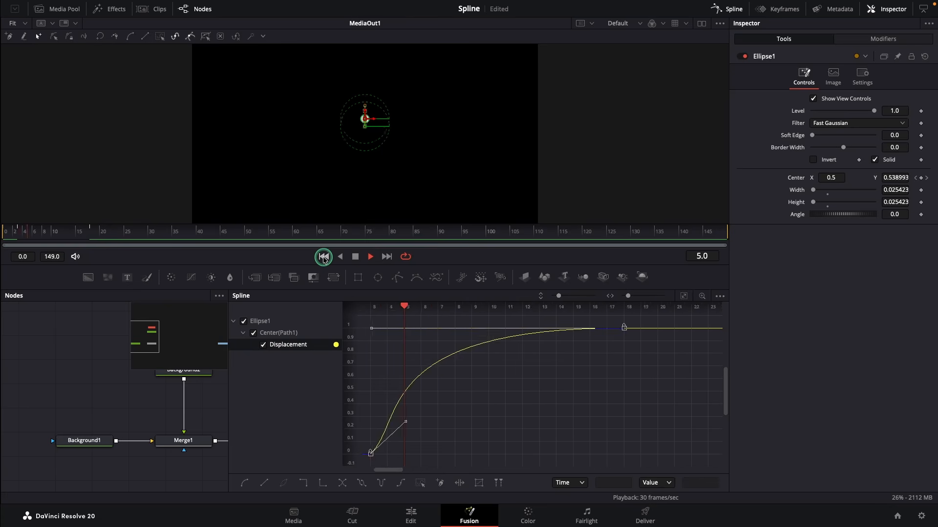
pyautogui.click(323, 257)
pyautogui.click(356, 256)
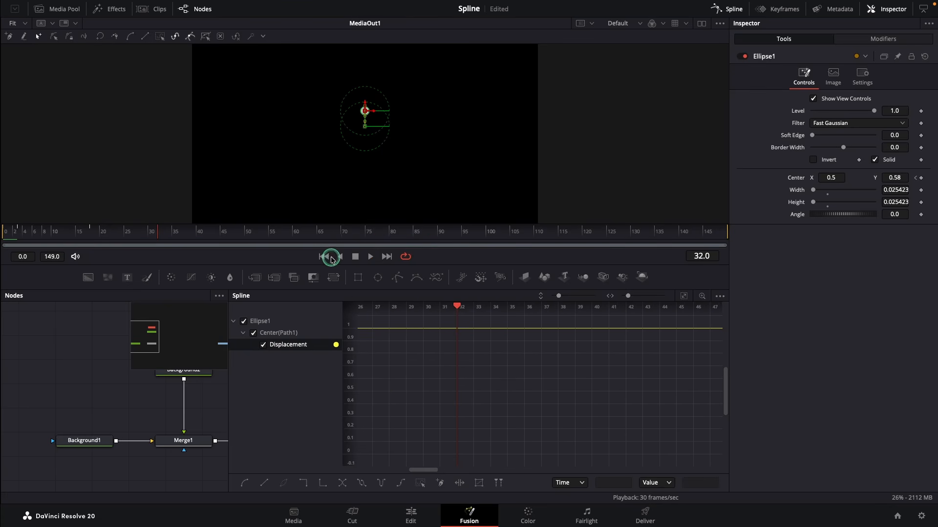
pyautogui.click(322, 257)
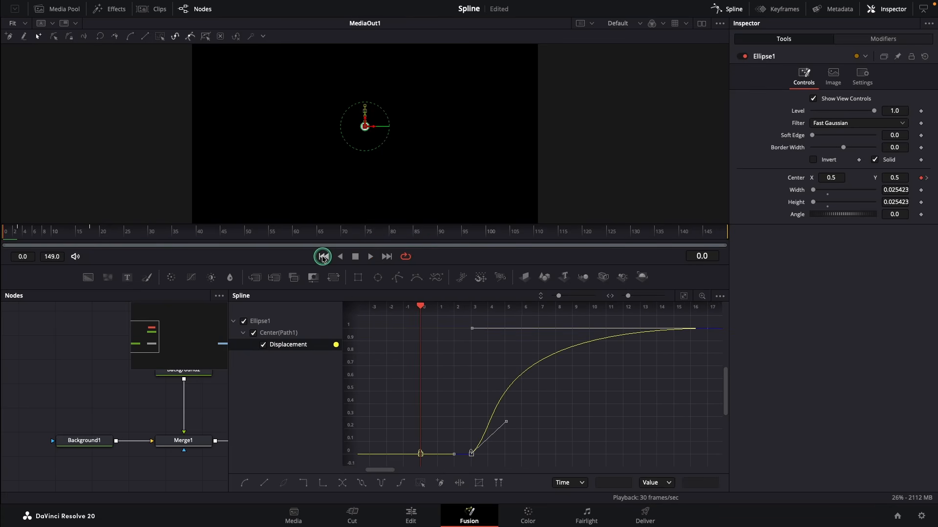
pyautogui.click(684, 296)
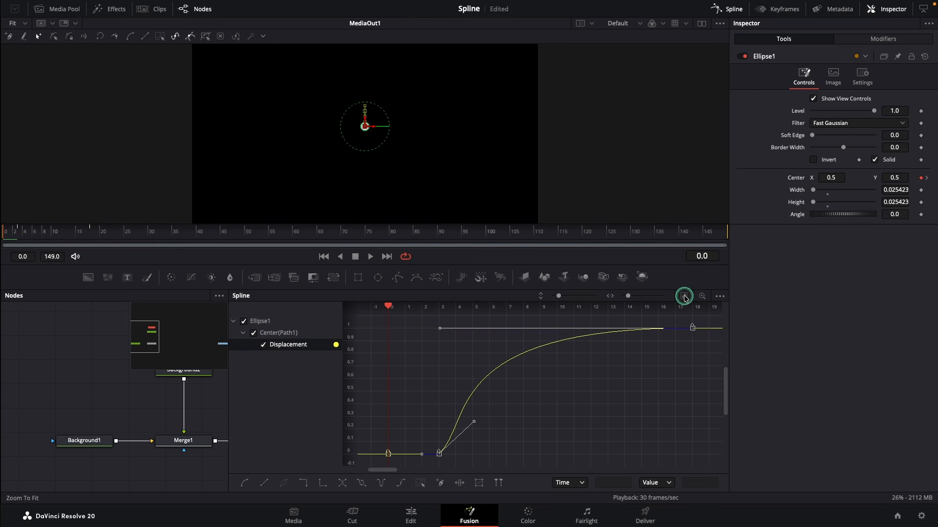
# - Make the selected keyframes linear, try Step In on them, and return them to linear
pyautogui.click(263, 484)
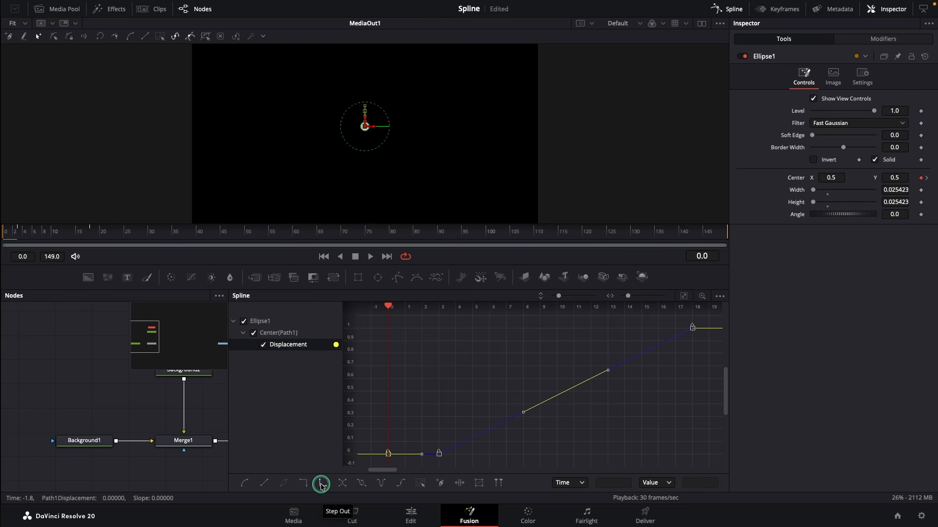
pyautogui.click(303, 484)
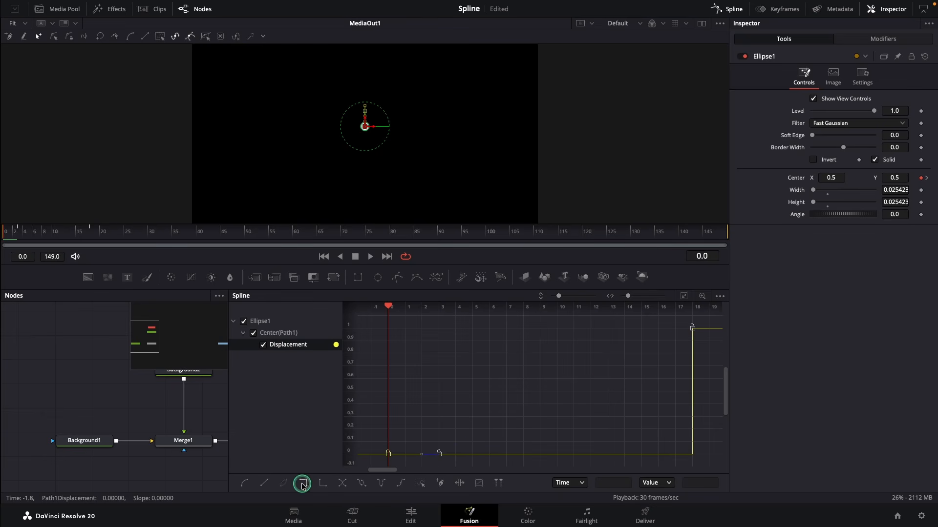
pyautogui.click(265, 484)
# - Try Step Out on the selected keyframes, preview the motion, and return the curve to linear
pyautogui.click(322, 484)
pyautogui.click(369, 257)
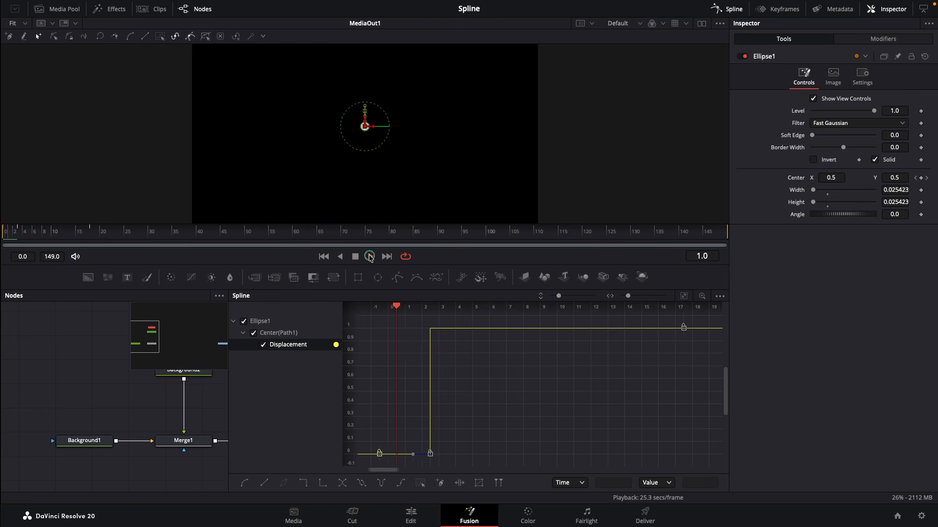
pyautogui.click(356, 257)
pyautogui.click(323, 257)
pyautogui.click(265, 483)
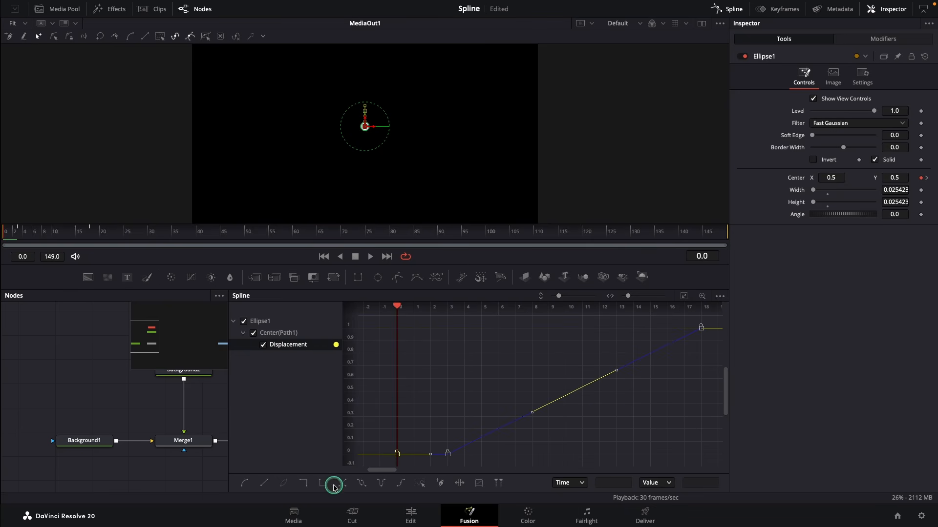
# - Try reversing all three Displacement keyframes, check the motion, and reverse them back
pyautogui.moveTo(16, 230)
pyautogui.mouseDown()
pyautogui.moveTo(103, 236)
pyautogui.moveTo(11, 236)
pyautogui.moveTo(21, 236)
pyautogui.mouseUp()
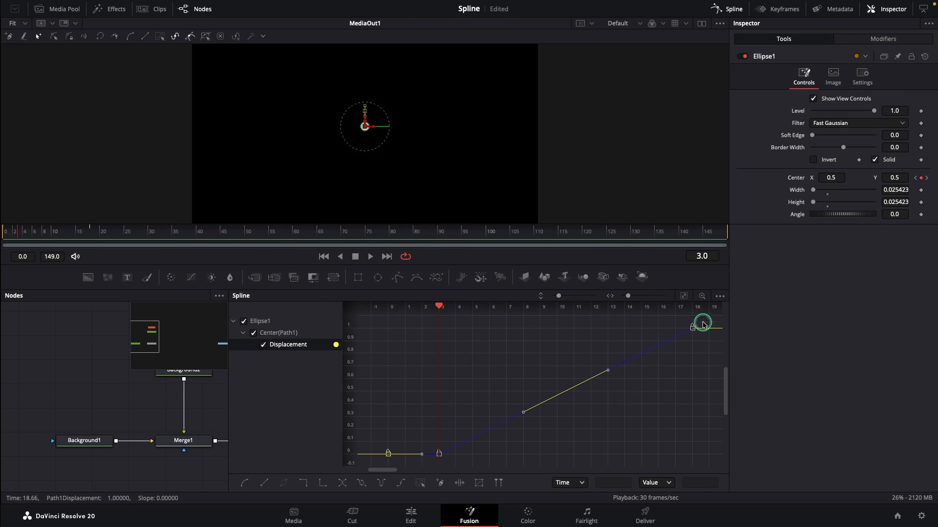
pyautogui.moveTo(704, 325); pyautogui.dragTo(385, 461)
pyautogui.click(342, 483)
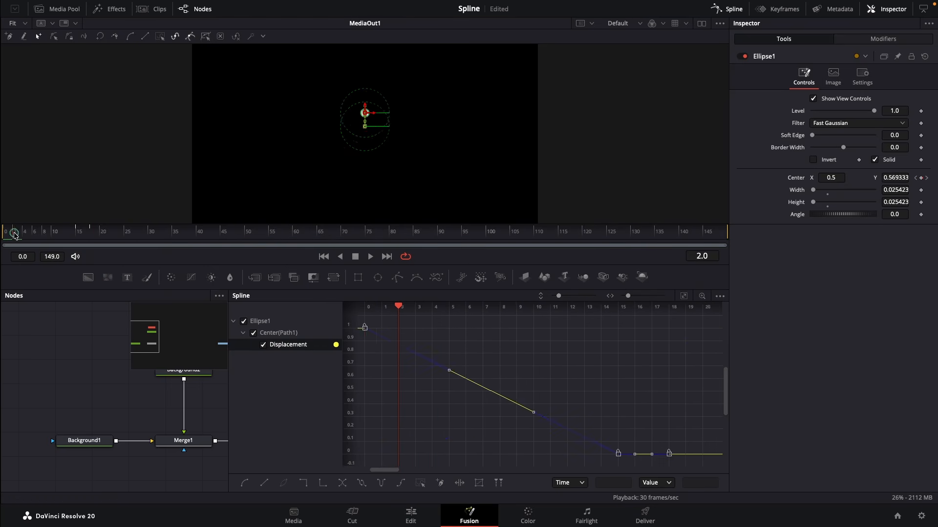
pyautogui.click(324, 257)
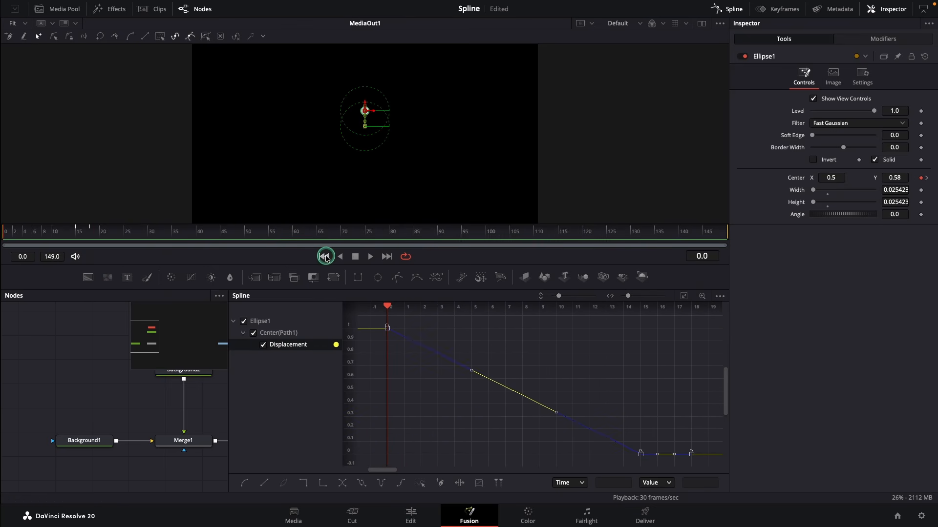
pyautogui.click(342, 484)
# - Loop the Displacement curve's section between frames 3 and 18 and preview the repeating motion
pyautogui.moveTo(701, 319); pyautogui.dragTo(445, 456)
pyautogui.click(361, 484)
pyautogui.moveTo(383, 472)
pyautogui.mouseDown()
pyautogui.moveTo(452, 474)
pyautogui.moveTo(401, 473)
pyautogui.mouseUp()
pyautogui.click(370, 257)
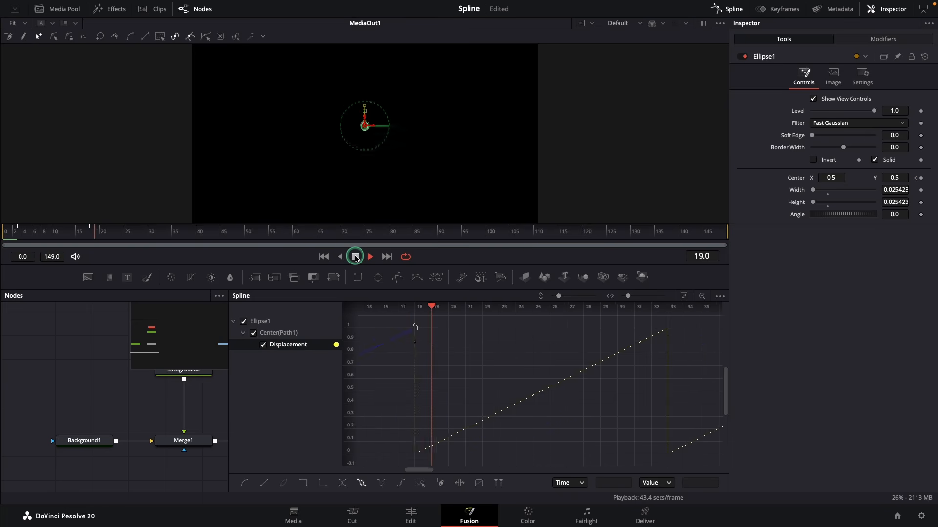
pyautogui.click(356, 256)
# - Ease the looped curve by moving the frame 18 handle to about frame 6 and the frame 3 handle to about frame 13, and preview it
pyautogui.moveTo(607, 371); pyautogui.dragTo(488, 320)
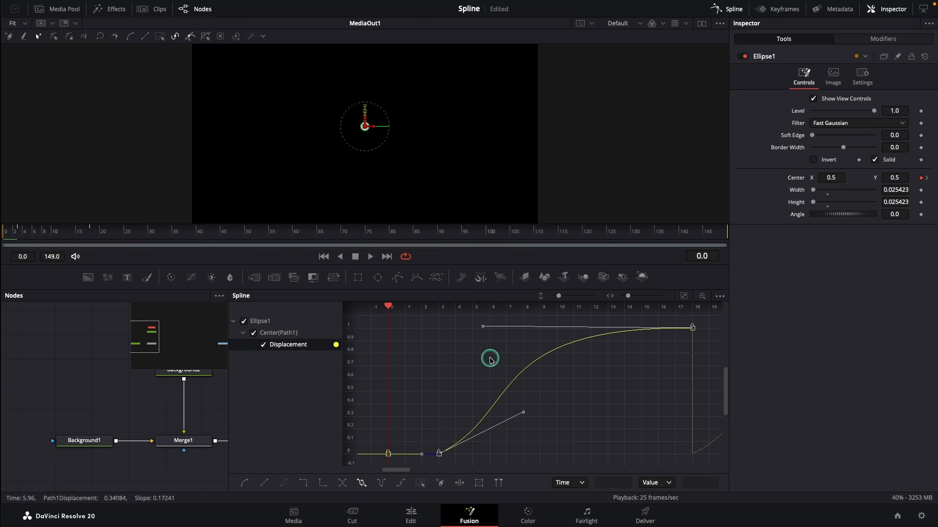
pyautogui.moveTo(524, 412); pyautogui.dragTo(604, 450)
pyautogui.moveTo(398, 471)
pyautogui.mouseDown()
pyautogui.moveTo(504, 479)
pyautogui.moveTo(400, 472)
pyautogui.moveTo(416, 471)
pyautogui.mouseUp()
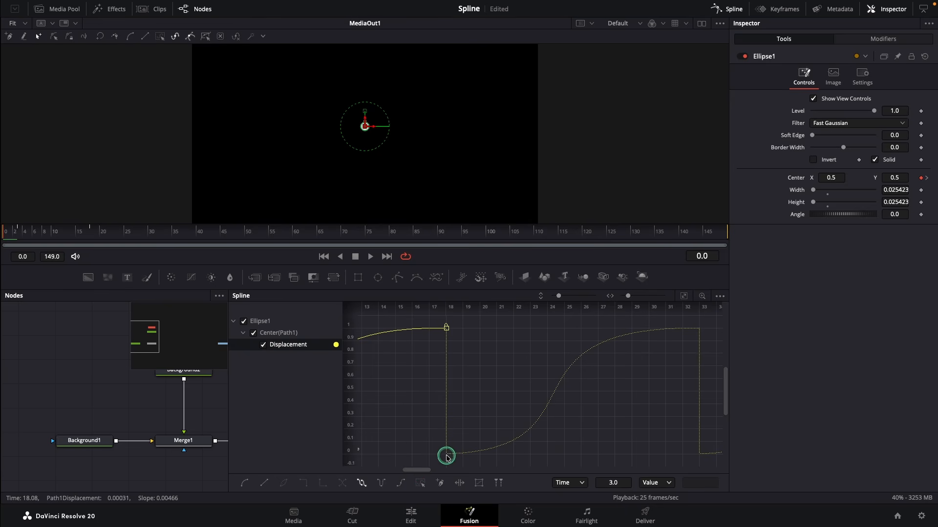
pyautogui.moveTo(424, 472); pyautogui.dragTo(429, 472)
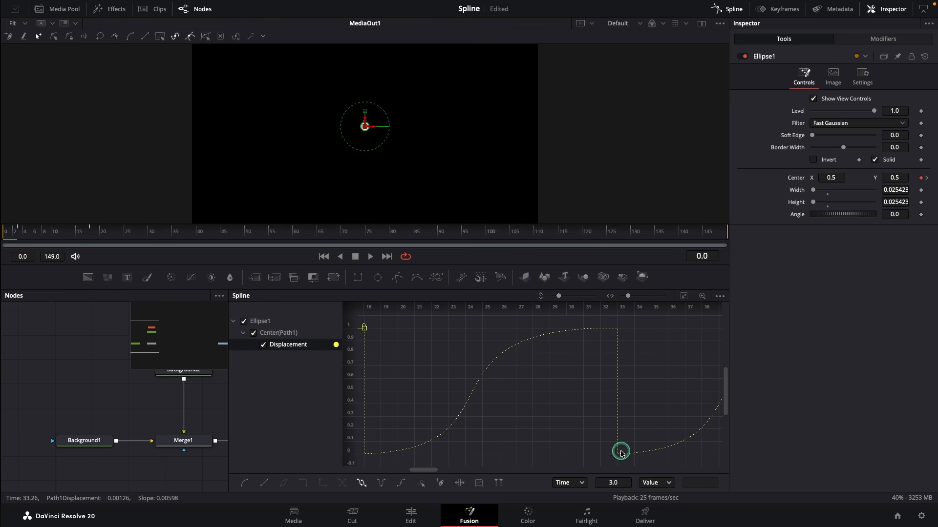
pyautogui.click(370, 256)
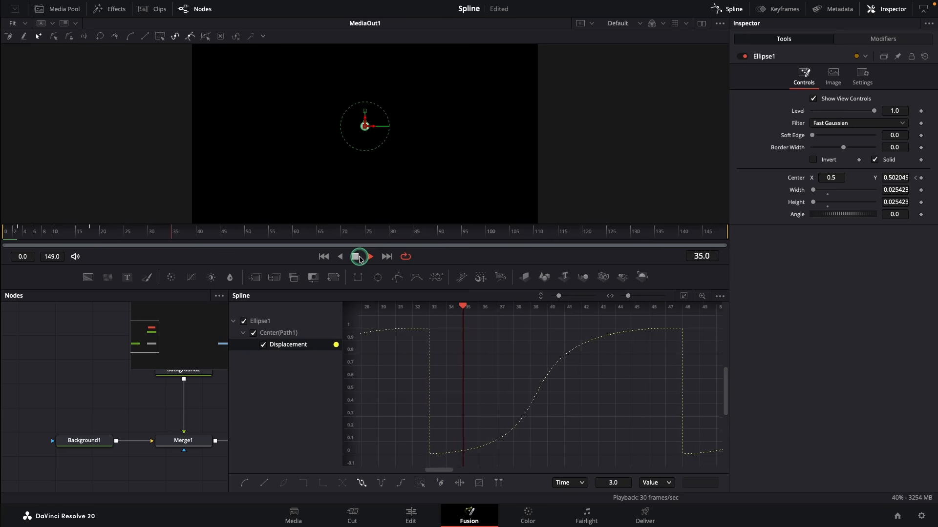
pyautogui.click(359, 259)
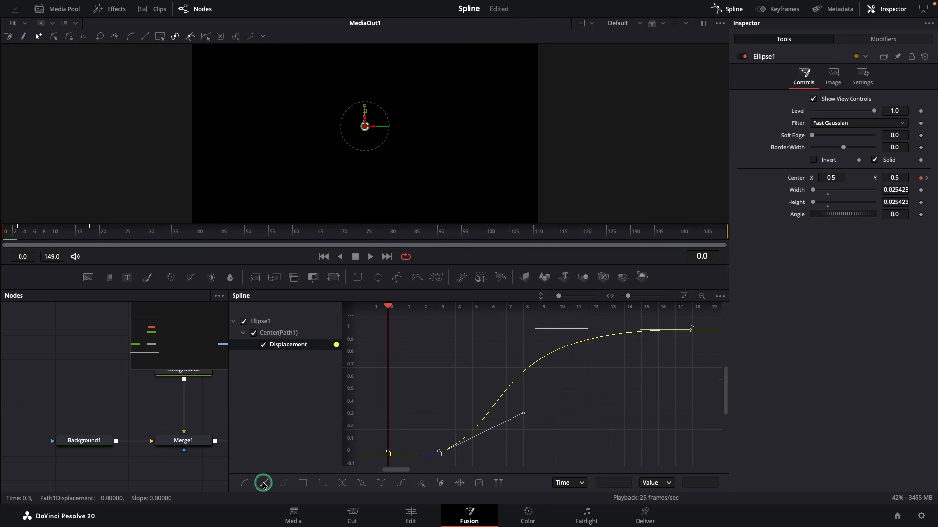
# - Smooth the curve between frames 3 and 18 and apply Ping Pong to it, with the whole curve fitted in the graph
pyautogui.hotkey('shift', 's')
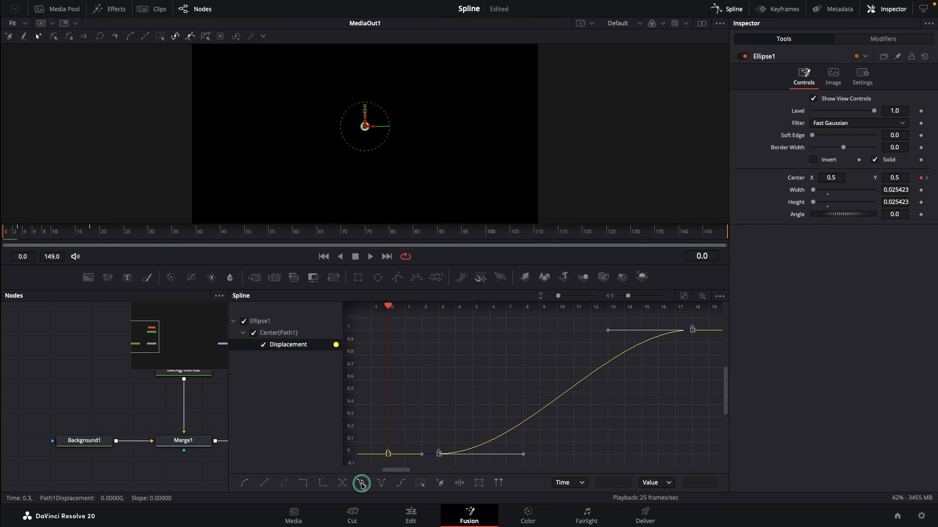
pyautogui.moveTo(404, 481); pyautogui.dragTo(482, 482)
pyautogui.click(479, 483)
pyautogui.click(682, 296)
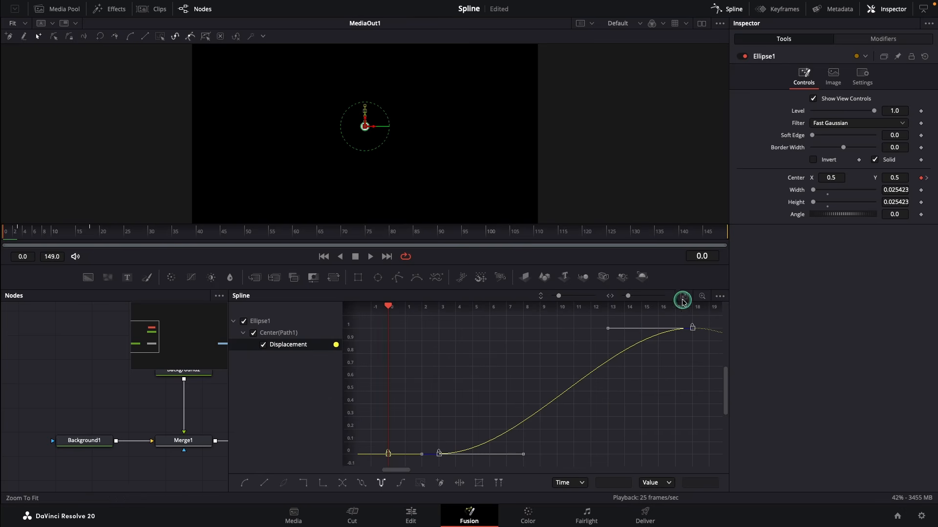
# - Examine the Ping Pong repetitions after frame 18 over a longer time range, and turn Ping Pong off
pyautogui.moveTo(404, 473); pyautogui.dragTo(417, 474)
pyautogui.moveTo(628, 296); pyautogui.dragTo(435, 342)
pyautogui.moveTo(412, 473); pyautogui.dragTo(436, 473)
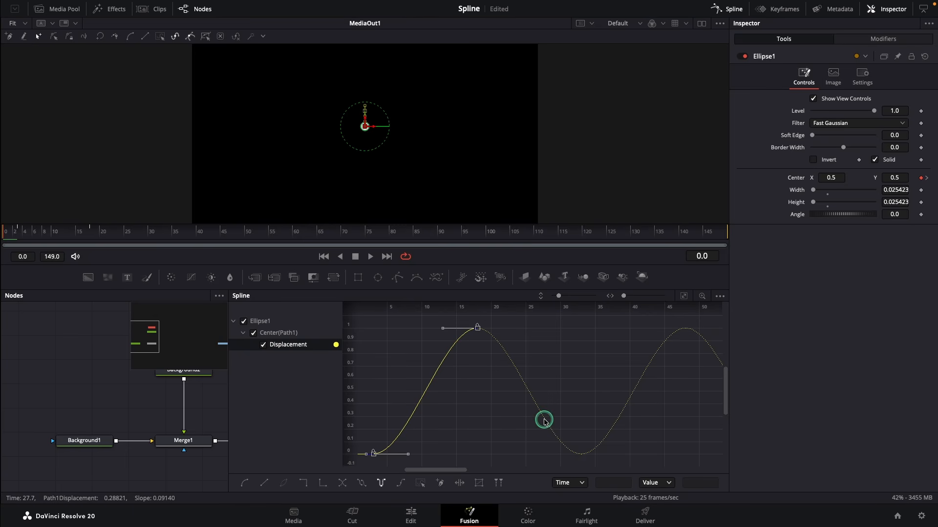
pyautogui.moveTo(456, 470); pyautogui.dragTo(595, 482)
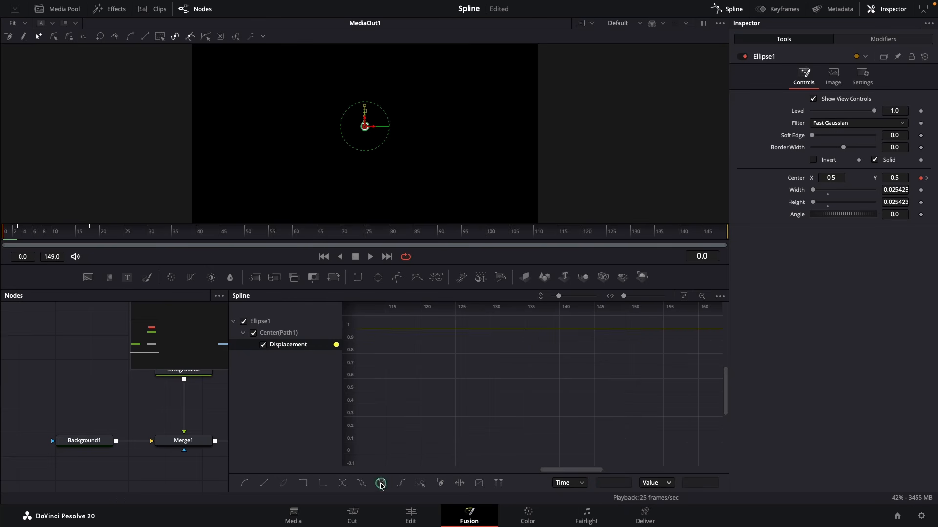
# - Try the Relative loop on the Displacement curve, preview the motion, and turn the loop off
pyautogui.click(683, 296)
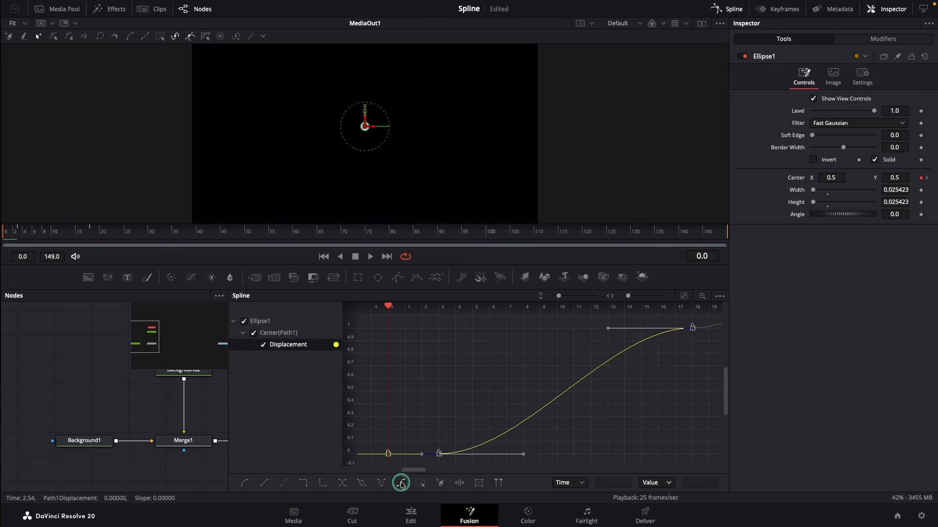
pyautogui.click(371, 256)
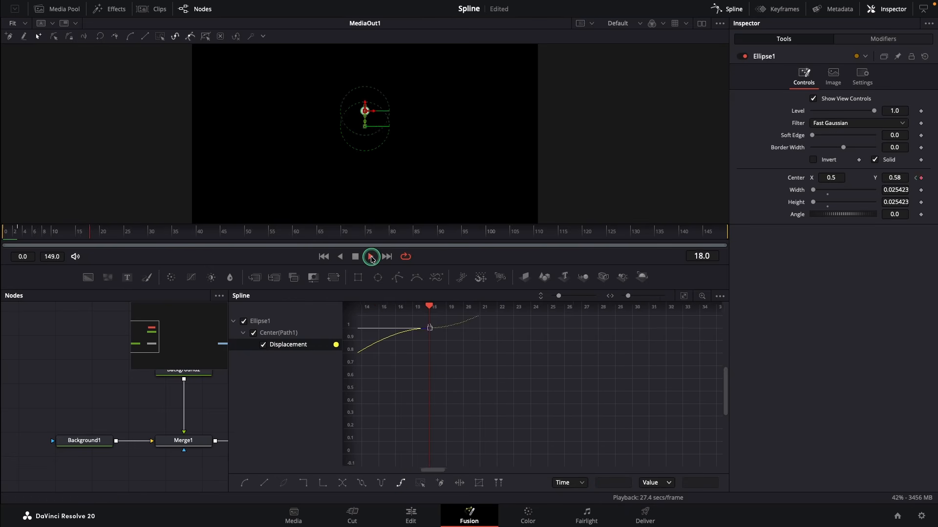
pyautogui.click(355, 257)
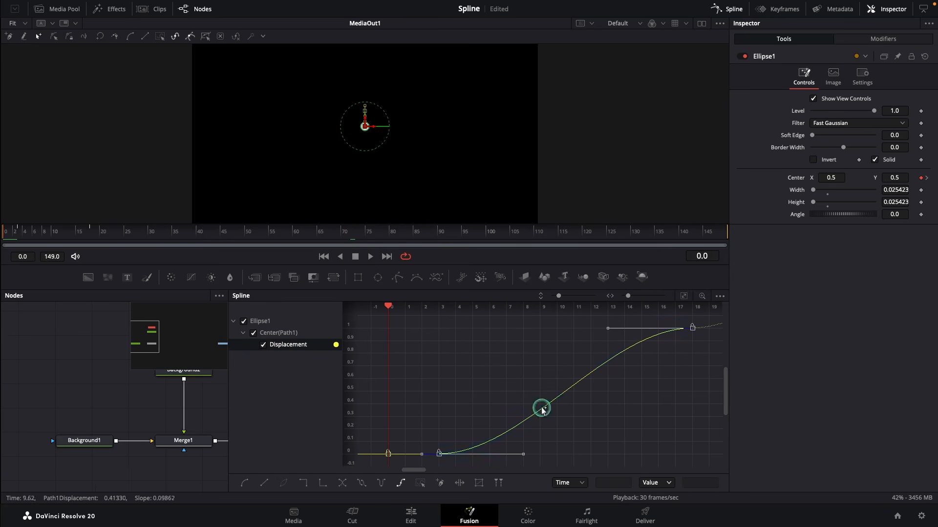
pyautogui.click(400, 484)
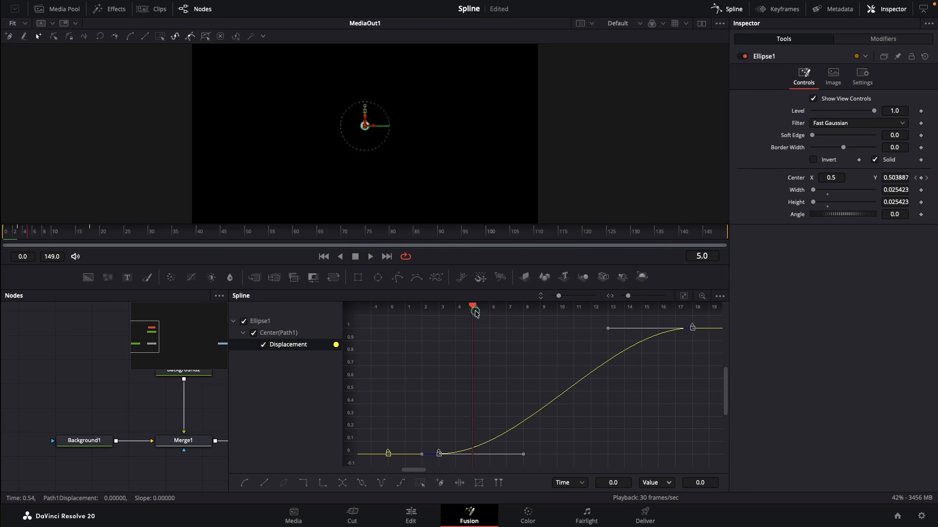
# - Try Time Stretch on the curve segment between frames 3 and 18, shifting the frame 18 marker, and turn the tool off
pyautogui.click(691, 356)
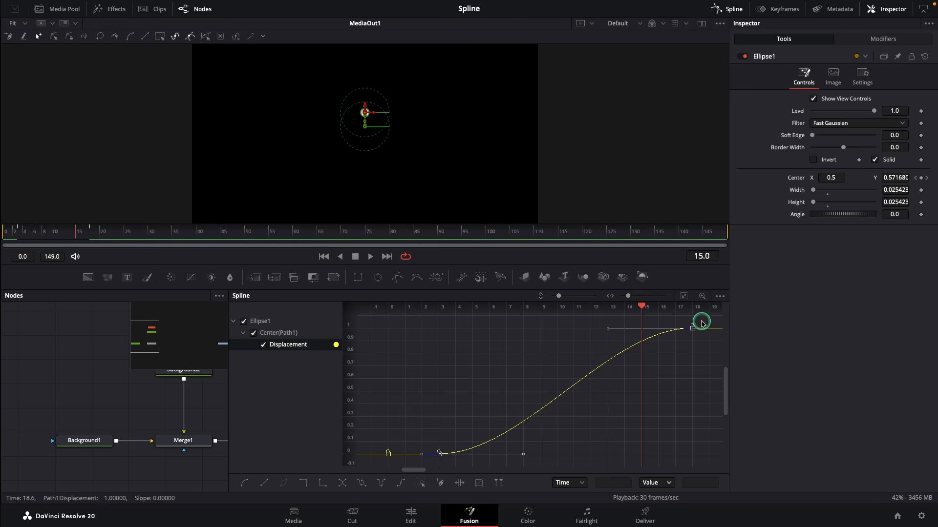
pyautogui.moveTo(702, 321); pyautogui.dragTo(429, 456)
pyautogui.click(450, 479)
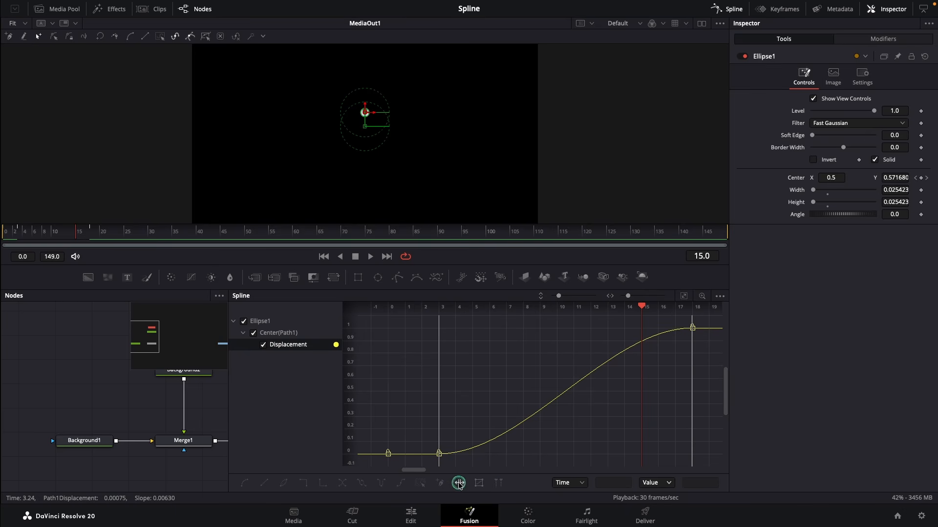
pyautogui.moveTo(692, 356); pyautogui.dragTo(693, 387)
pyautogui.click(480, 484)
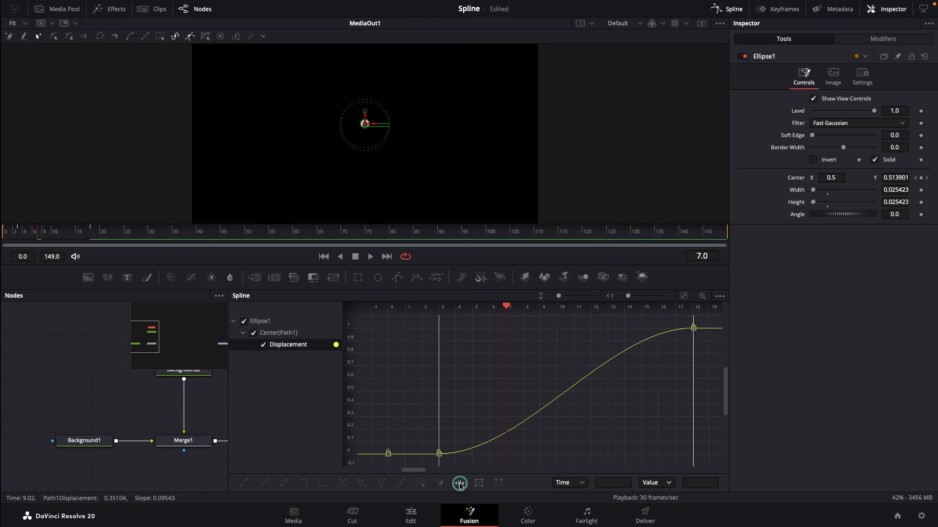
# - Try Shape Box on the keyframes at frames 3 and 18, reshaping the curve by its corners and edge, and turn the box off
pyautogui.moveTo(700, 323)
pyautogui.mouseDown()
pyautogui.moveTo(479, 452)
pyautogui.moveTo(430, 462)
pyautogui.mouseUp()
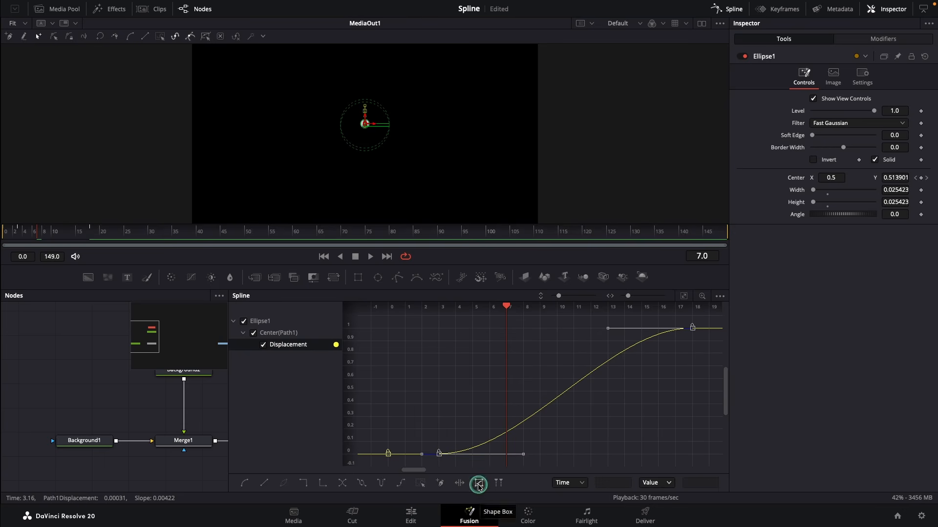
pyautogui.click(479, 484)
pyautogui.moveTo(682, 395)
pyautogui.mouseDown()
pyautogui.moveTo(515, 414)
pyautogui.moveTo(691, 409)
pyautogui.mouseUp()
pyautogui.moveTo(439, 329)
pyautogui.mouseDown()
pyautogui.moveTo(601, 397)
pyautogui.moveTo(479, 323)
pyautogui.moveTo(440, 329)
pyautogui.mouseUp()
pyautogui.moveTo(692, 350)
pyautogui.mouseDown()
pyautogui.moveTo(710, 351)
pyautogui.moveTo(693, 351)
pyautogui.mouseUp()
pyautogui.click(477, 484)
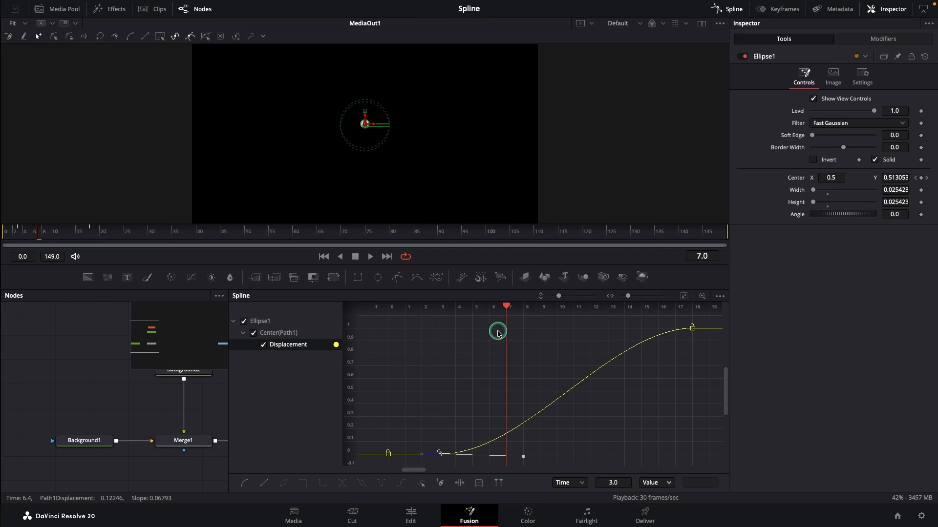
# - Try retiming the frame 3 keyframe by setting its Time to 6 and then back to 3
pyautogui.click(617, 481)
pyautogui.write('6')
pyautogui.press('Return')
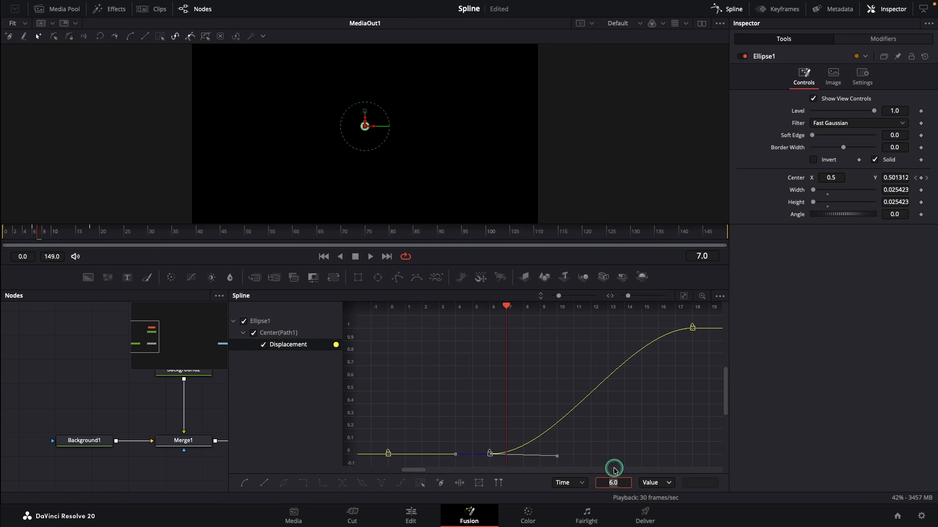
pyautogui.write('3')
pyautogui.press('Return')
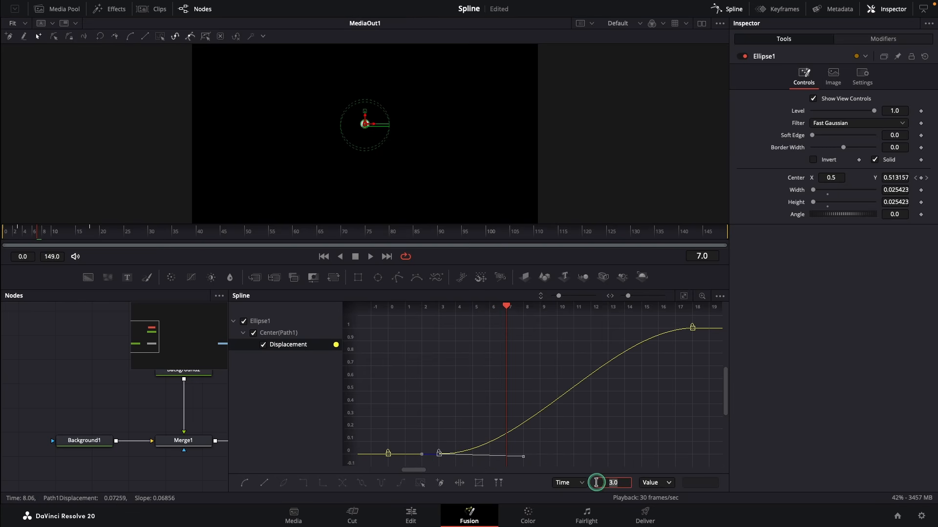
# - Try T Offset on the frame 3 keyframe with an offset of 3, and move it back with an offset of -3
pyautogui.click(581, 482)
pyautogui.click(579, 506)
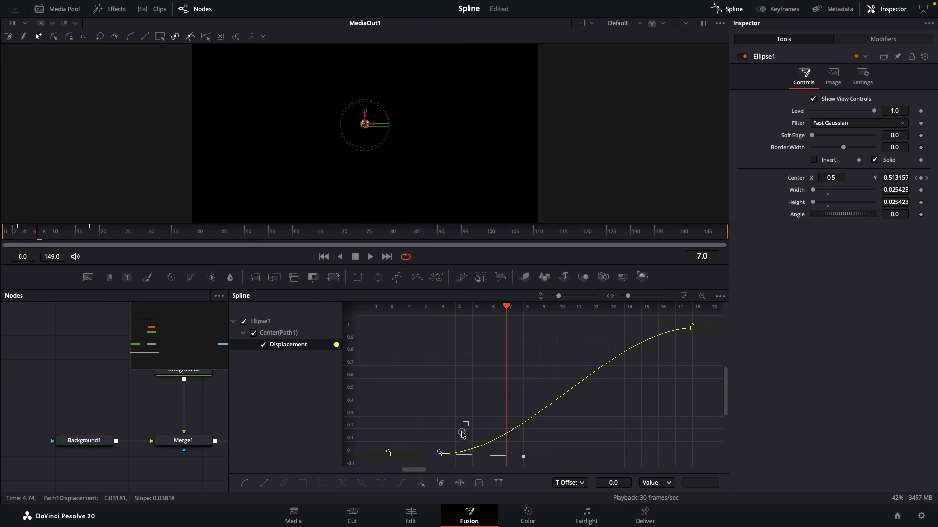
pyautogui.moveTo(428, 466); pyautogui.dragTo(428, 466)
pyautogui.click(579, 483)
pyautogui.click(574, 507)
pyautogui.click(621, 484)
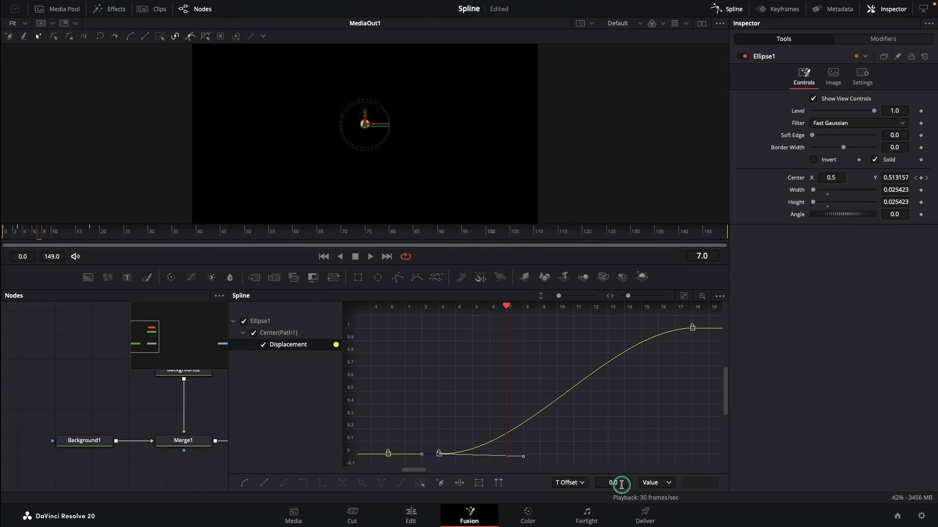
pyautogui.write('3')
pyautogui.press('Return')
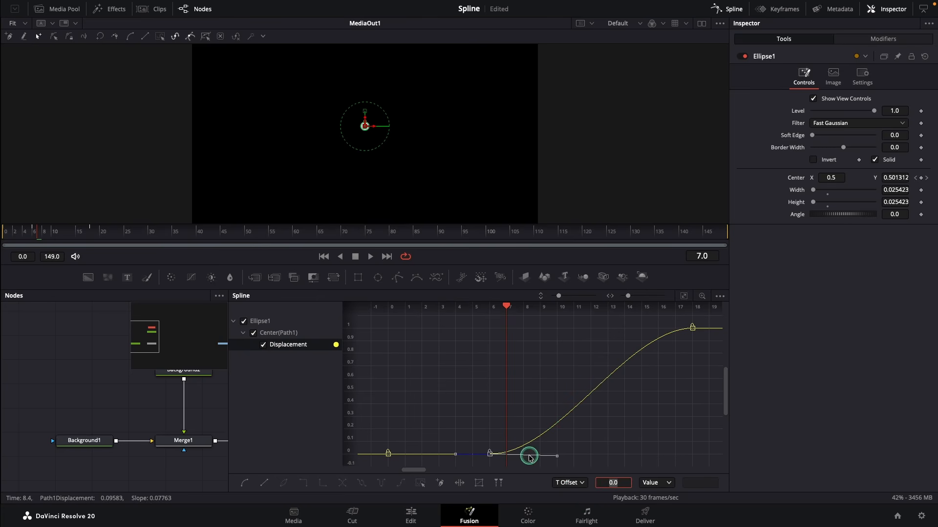
pyautogui.click(623, 478)
pyautogui.write('-3')
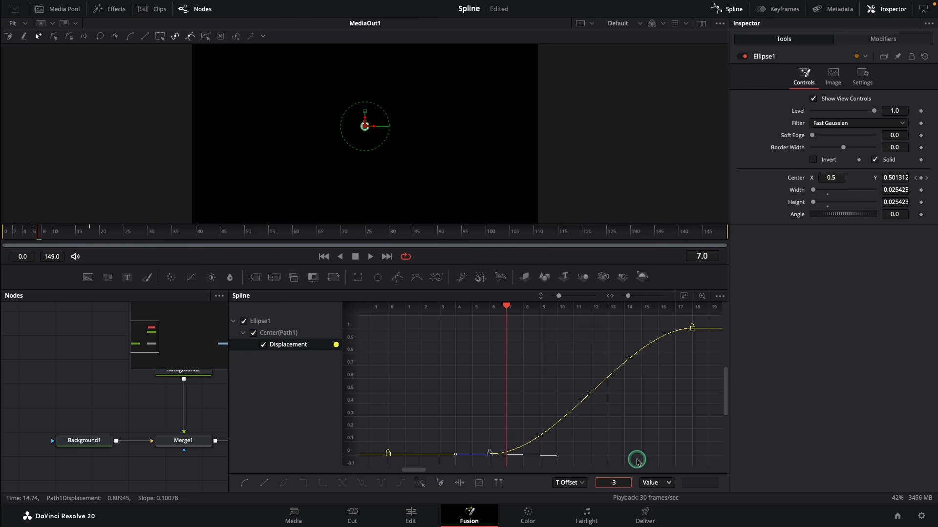
pyautogui.press('Return')
# - Switch the keyframe time mode to T Scale and open the Value mode options
pyautogui.click(570, 482)
pyautogui.click(572, 511)
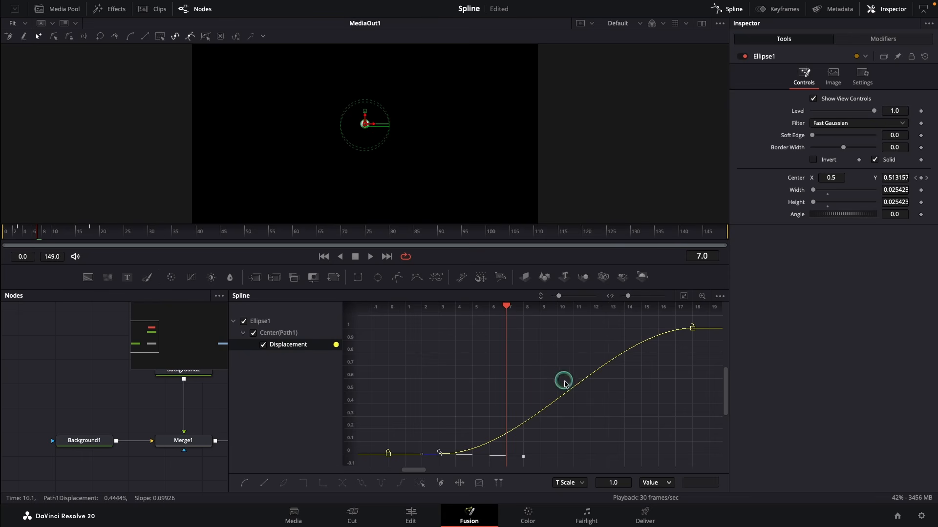
pyautogui.click(667, 483)
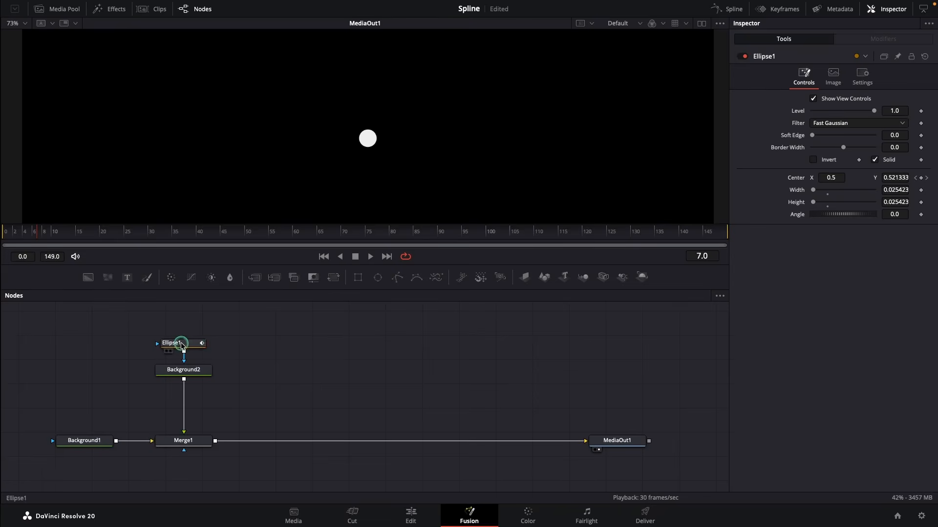
# - Open Ellipse1's splines for editing and smooth the Displacement curve between the keyframes at frames 3 and 18
pyautogui.rightClick(181, 344)
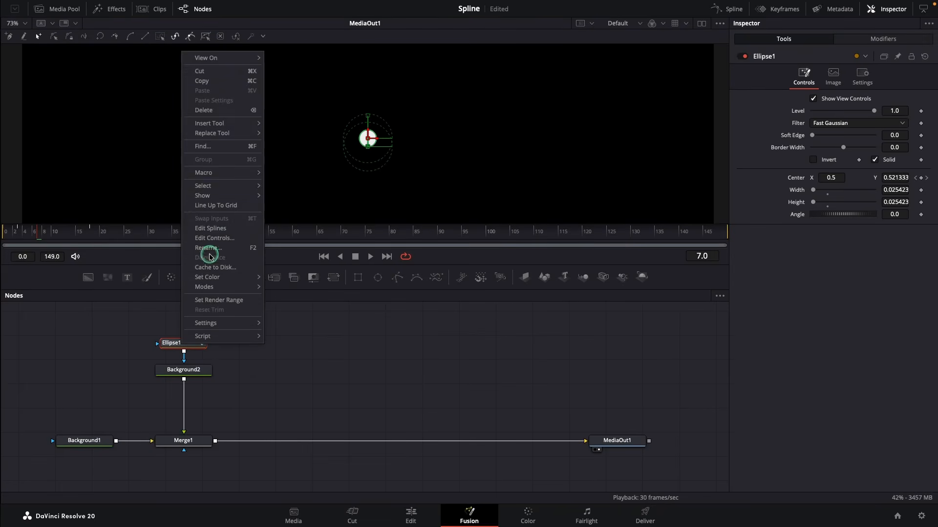
pyautogui.click(213, 229)
pyautogui.moveTo(701, 321); pyautogui.dragTo(433, 464)
pyautogui.click(243, 483)
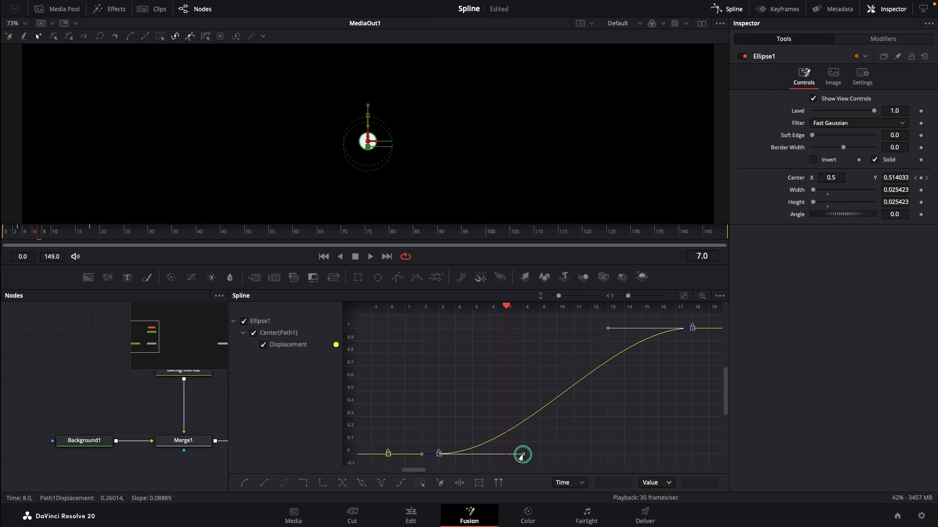
# - Apply Ping Pong to Ellipse1's Displacement curve and preview the dot's motion
pyautogui.moveTo(706, 323); pyautogui.dragTo(511, 464)
pyautogui.click(382, 486)
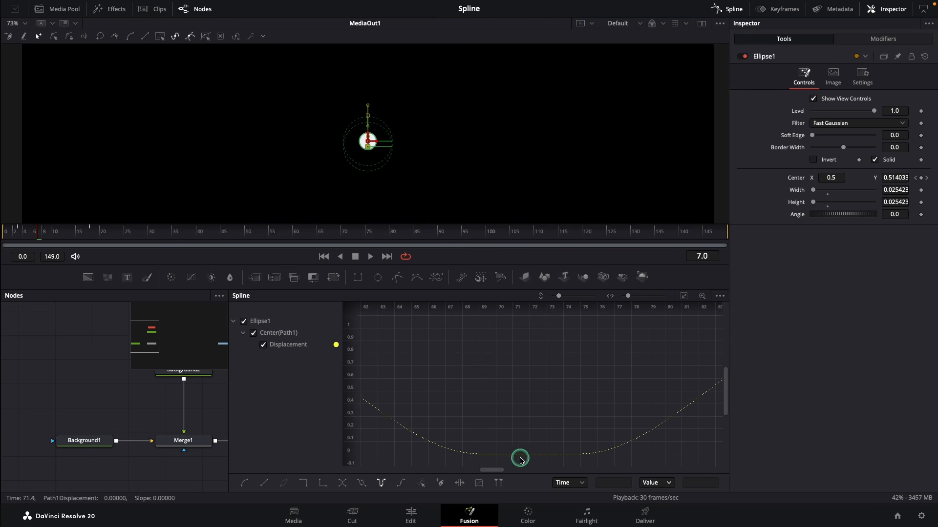
pyautogui.click(366, 257)
pyautogui.click(370, 256)
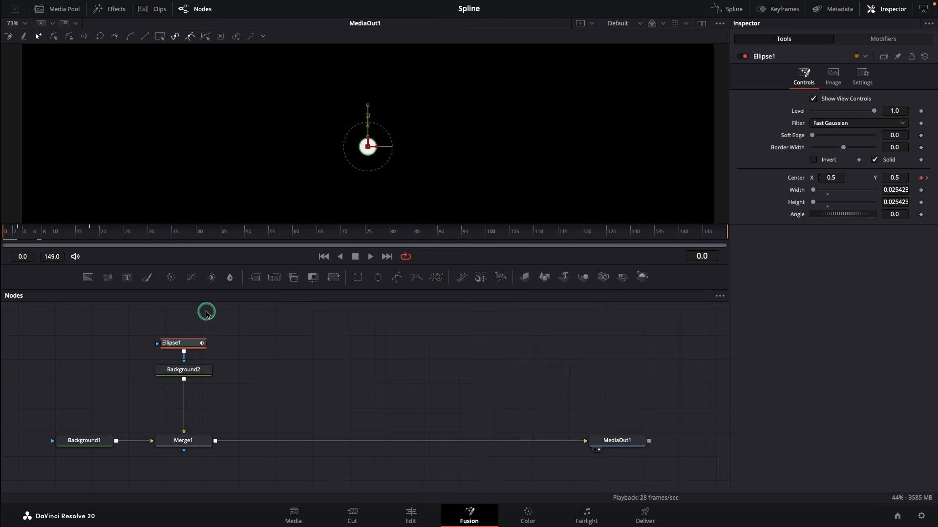
# - Duplicate the Ellipse1 and Background2 nodes twice and merge both copies into the chain between Merge1 and MediaOut1
pyautogui.moveTo(146, 320); pyautogui.dragTo(199, 398)
pyautogui.rightClick(197, 373)
pyautogui.click(229, 120)
pyautogui.press('super+v')
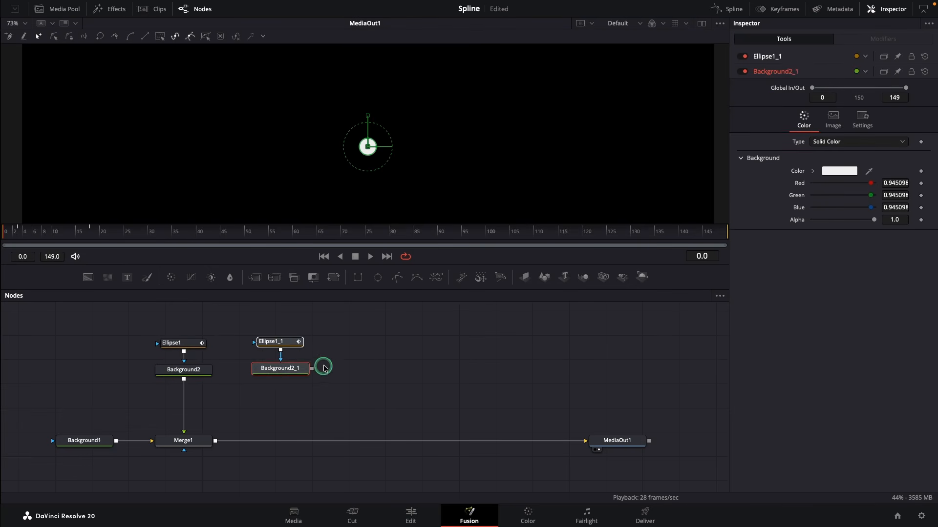
pyautogui.press('super+v')
pyautogui.moveTo(312, 368); pyautogui.dragTo(276, 441)
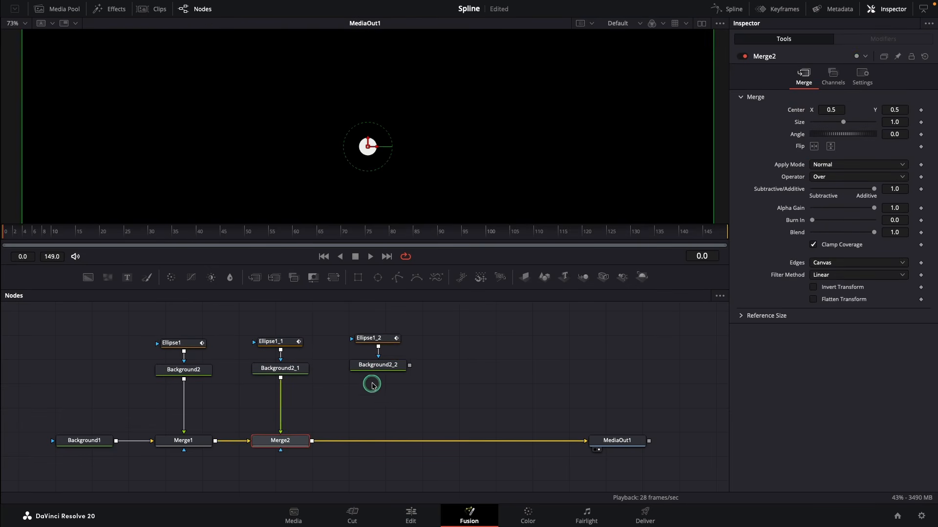
pyautogui.moveTo(409, 365); pyautogui.dragTo(311, 442)
# - Space the copied dots by setting Center X to 0.54 on Merge2 and 0.58 on Merge3
pyautogui.click(279, 441)
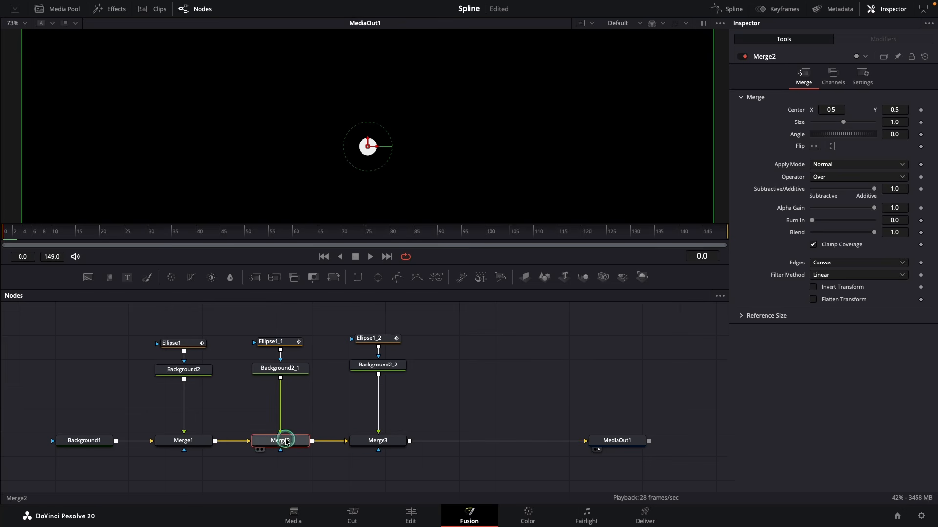
pyautogui.moveTo(824, 111); pyautogui.dragTo(836, 113)
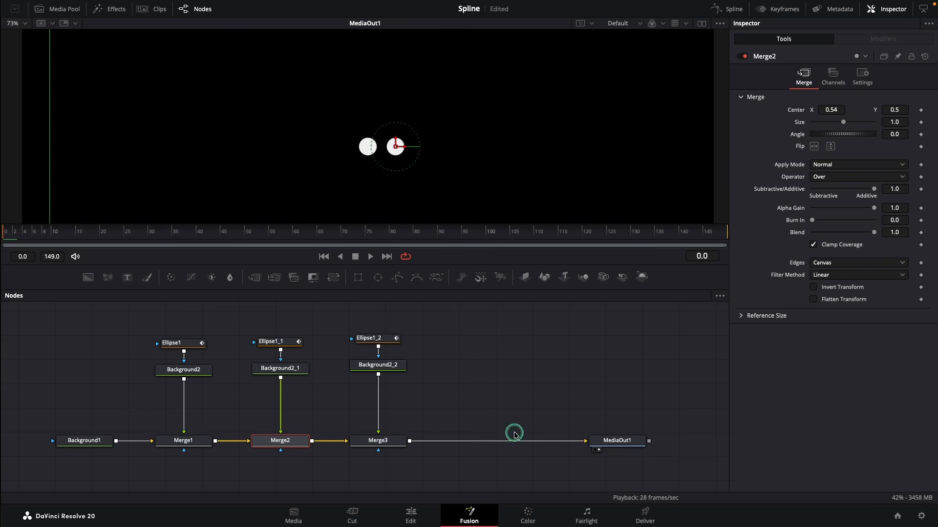
pyautogui.click(383, 441)
pyautogui.write('0.58')
pyautogui.press('Tab')
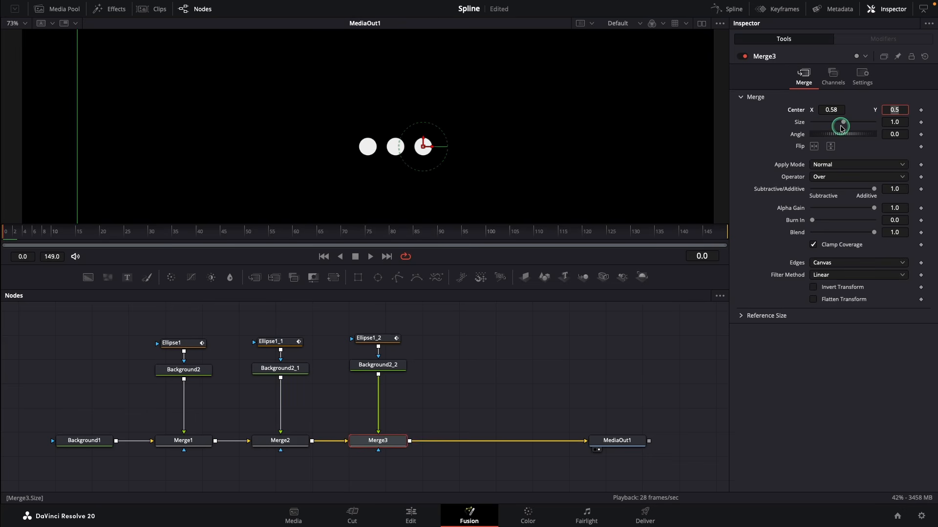
pyautogui.click(509, 329)
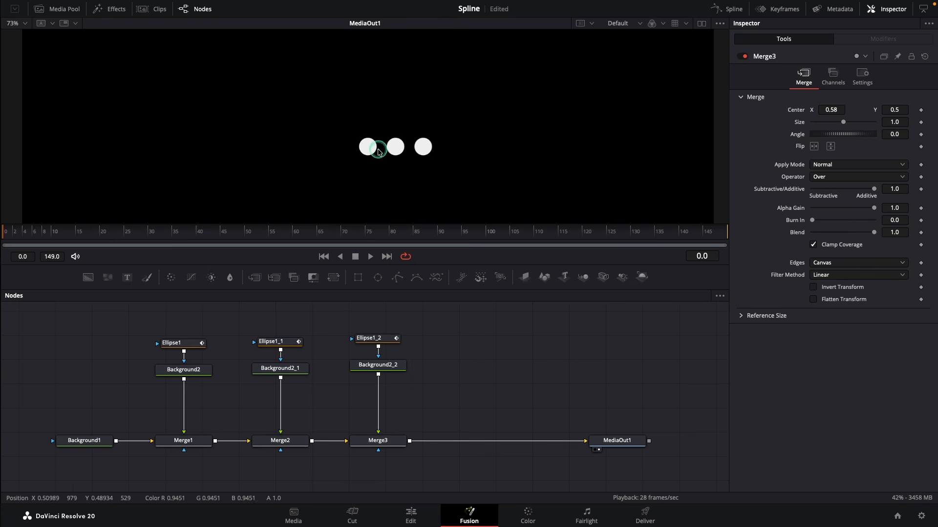
# - Preview the motion of the three dots and return to frame 0
pyautogui.click(322, 256)
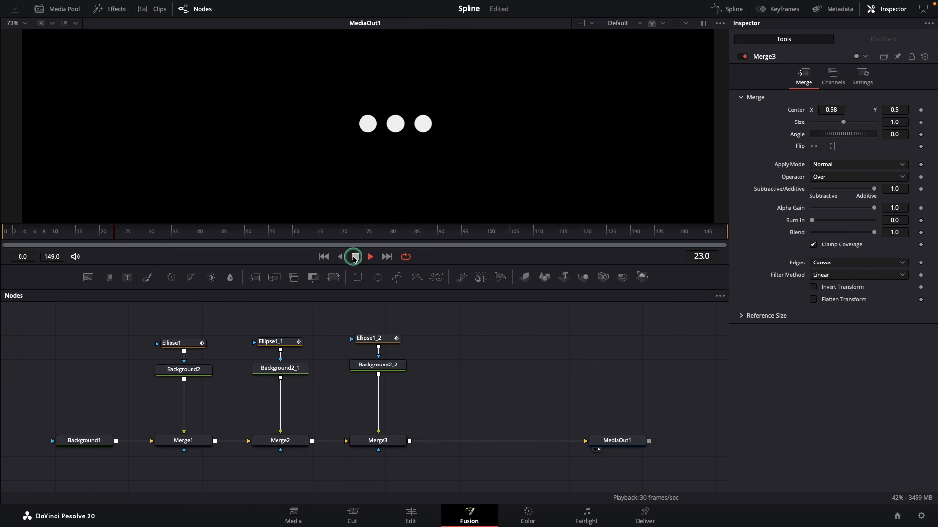
pyautogui.click(355, 257)
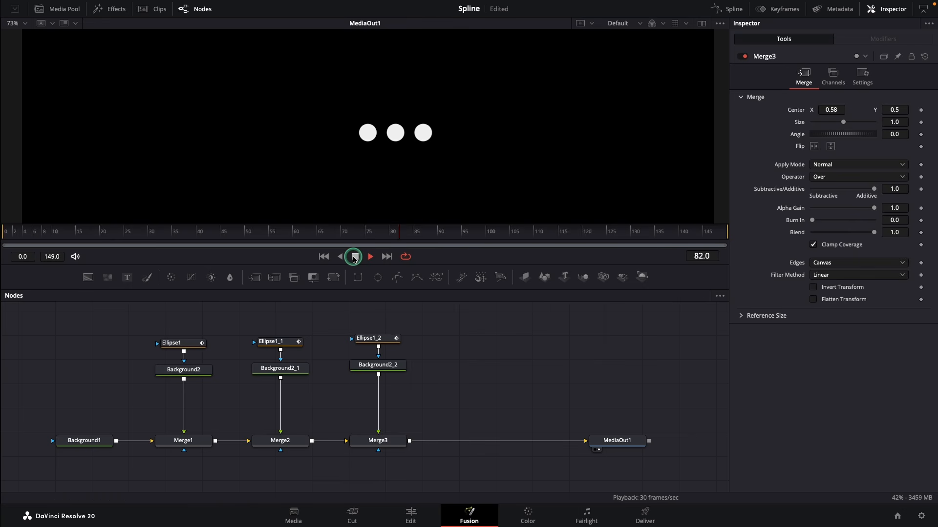
pyautogui.click(356, 258)
pyautogui.click(321, 258)
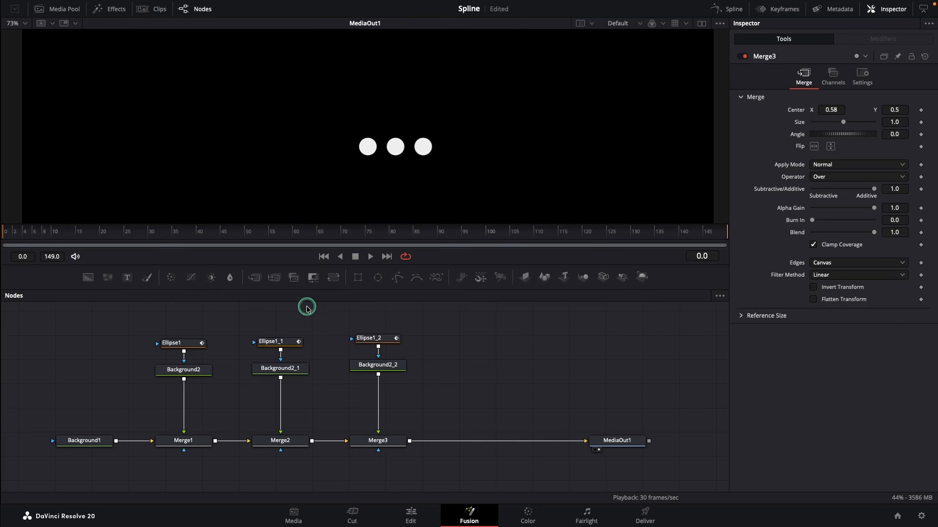
# - Delay all of Ellipse1_1's Displacement keyframes by 3 frames with T Offset and close the Spline editor
pyautogui.rightClick(285, 344)
pyautogui.click(309, 228)
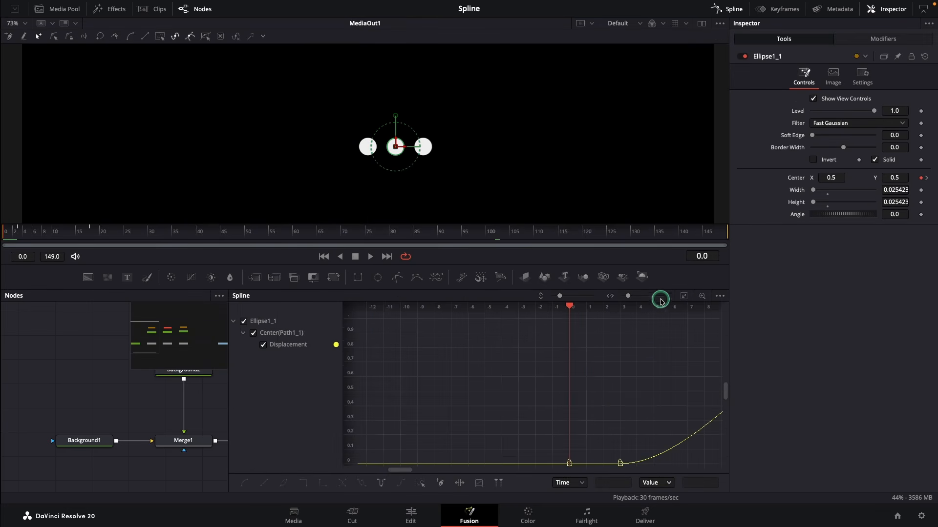
pyautogui.click(684, 296)
pyautogui.moveTo(701, 323); pyautogui.dragTo(376, 467)
pyautogui.click(577, 484)
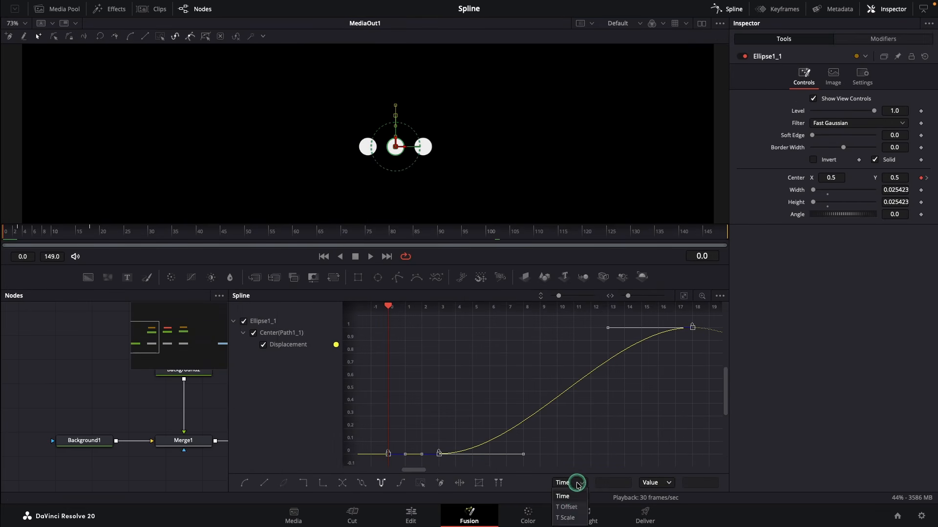
pyautogui.press('Return')
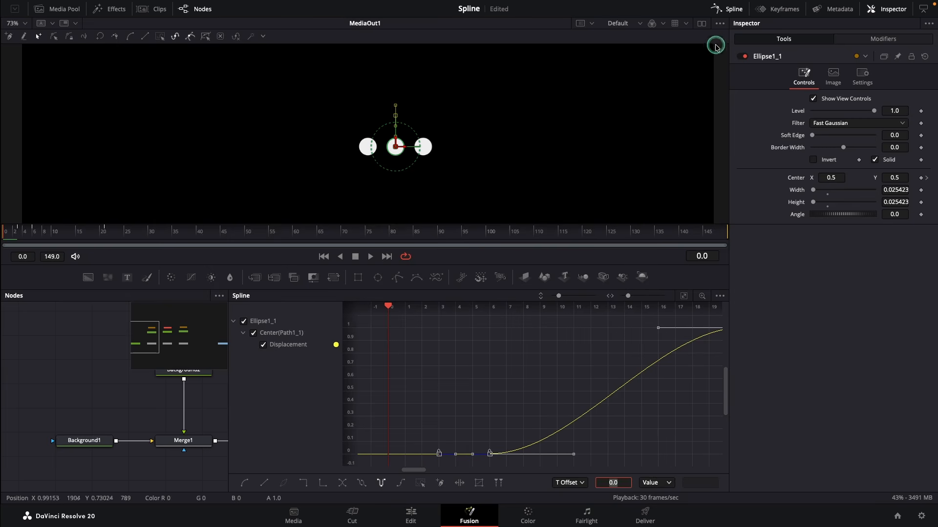
pyautogui.click(736, 10)
# - Delay all of Ellipse1_2's Displacement keyframes by 6 frames with T Offset
pyautogui.rightClick(381, 339)
pyautogui.click(405, 223)
pyautogui.click(683, 298)
pyautogui.moveTo(698, 318); pyautogui.dragTo(376, 467)
pyautogui.click(568, 482)
pyautogui.click(576, 493)
pyautogui.press('Return')
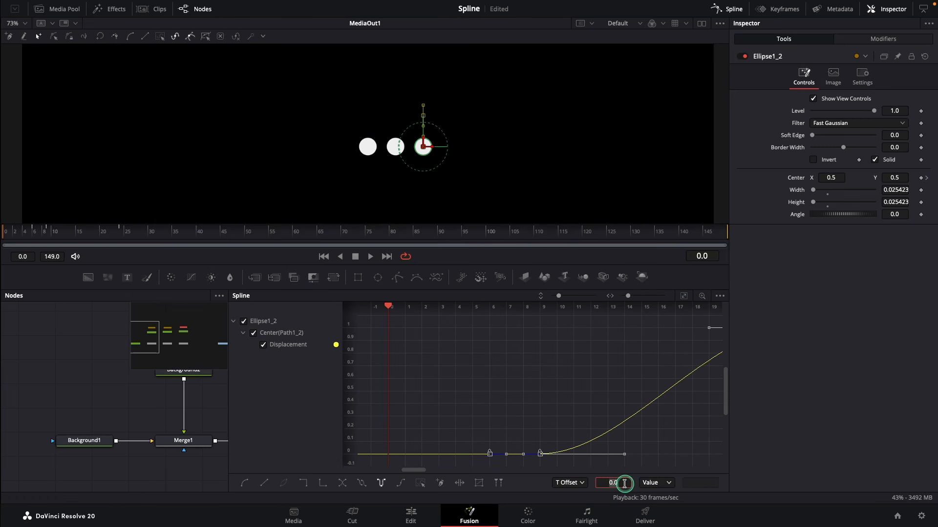